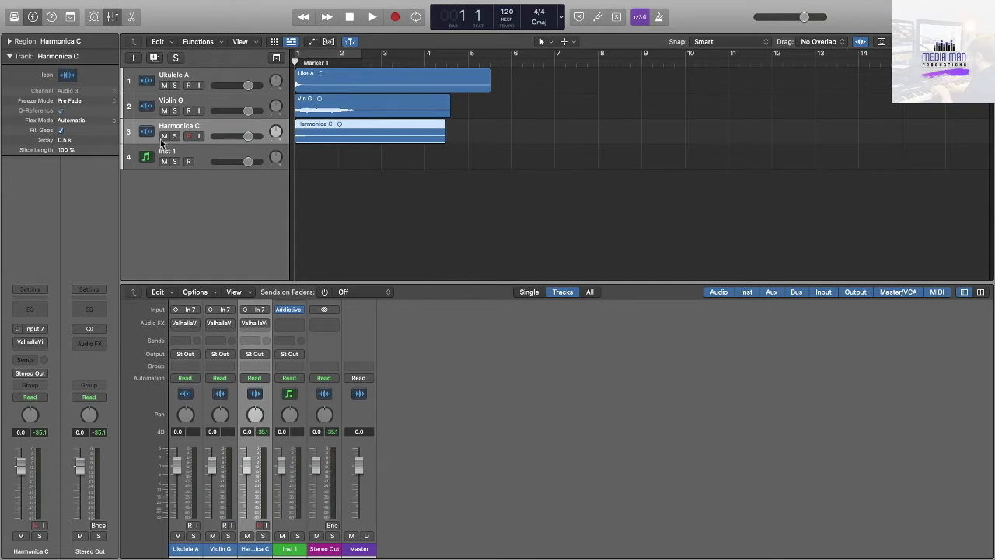
- Review the region and track settings of the ukulele, violin, harmonica and instrument tracks, including the harmonica's Fine Tune
left_click(226, 77)
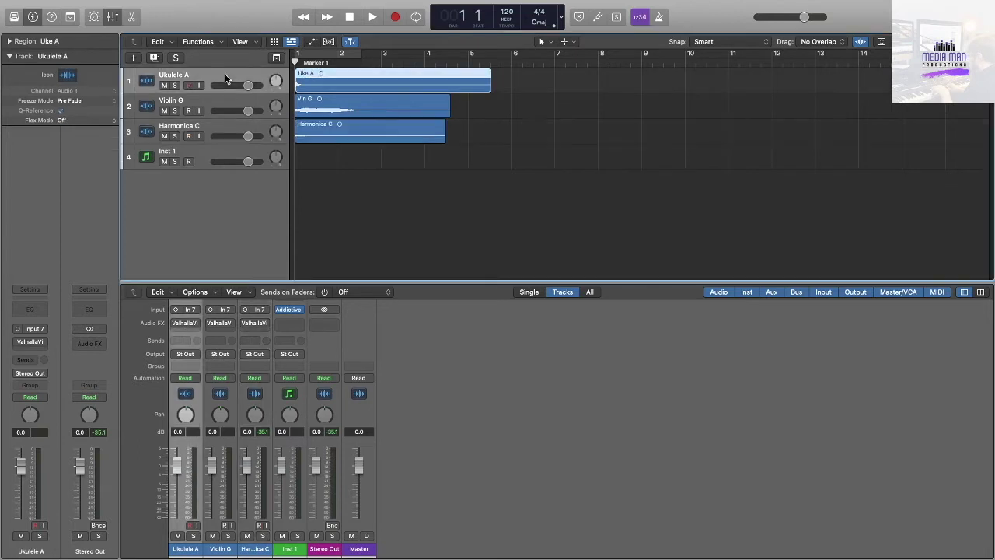
left_click(10, 41)
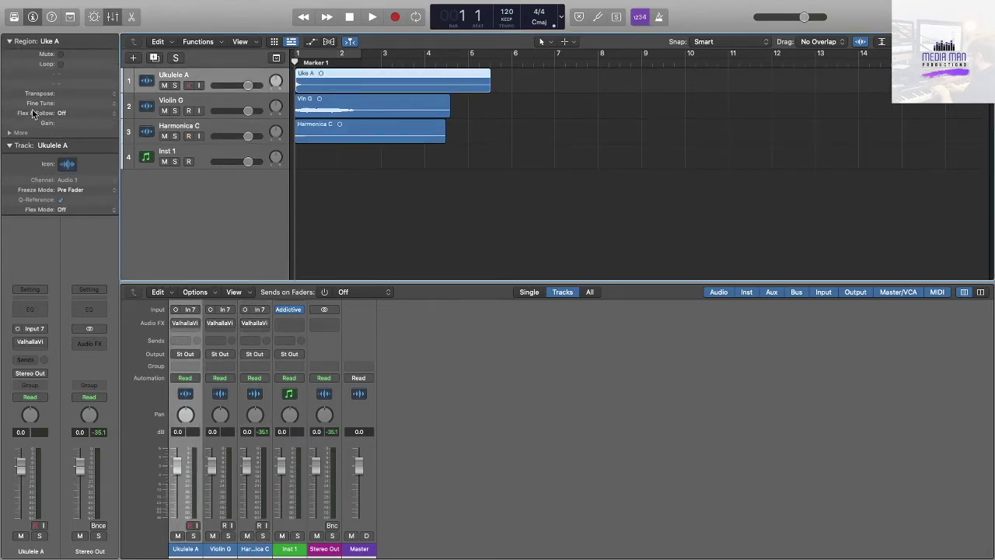
left_click(198, 104)
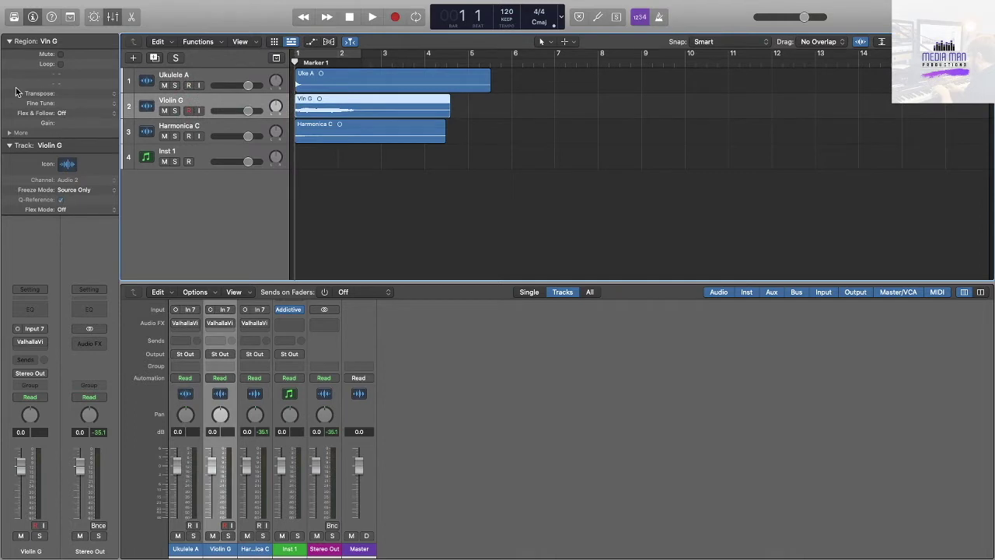
left_click(228, 125)
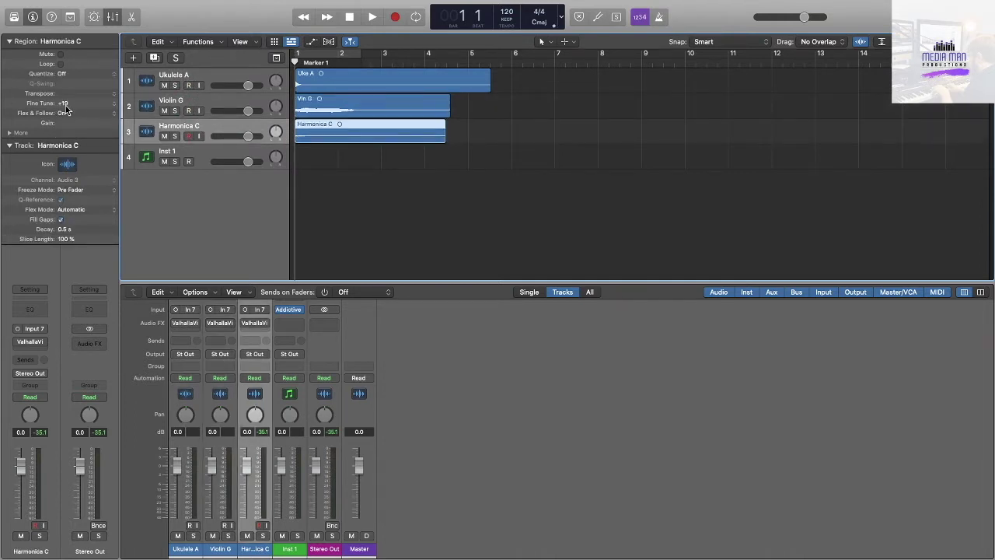
left_click(203, 152)
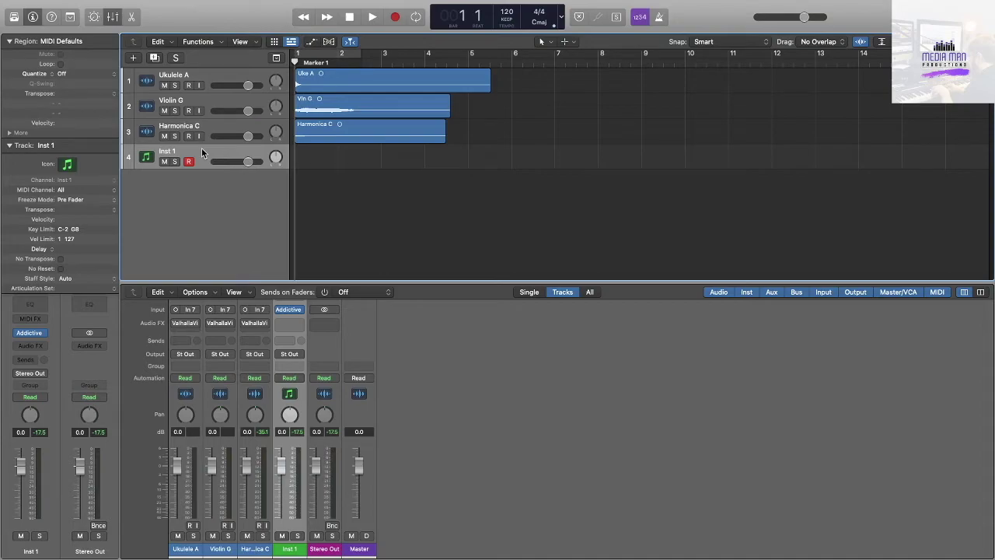
- Open the ValhallaVintageVerb reverb on the Ukulele A channel and place its window clear of the recorded regions
left_click(185, 323)
left_click(186, 325)
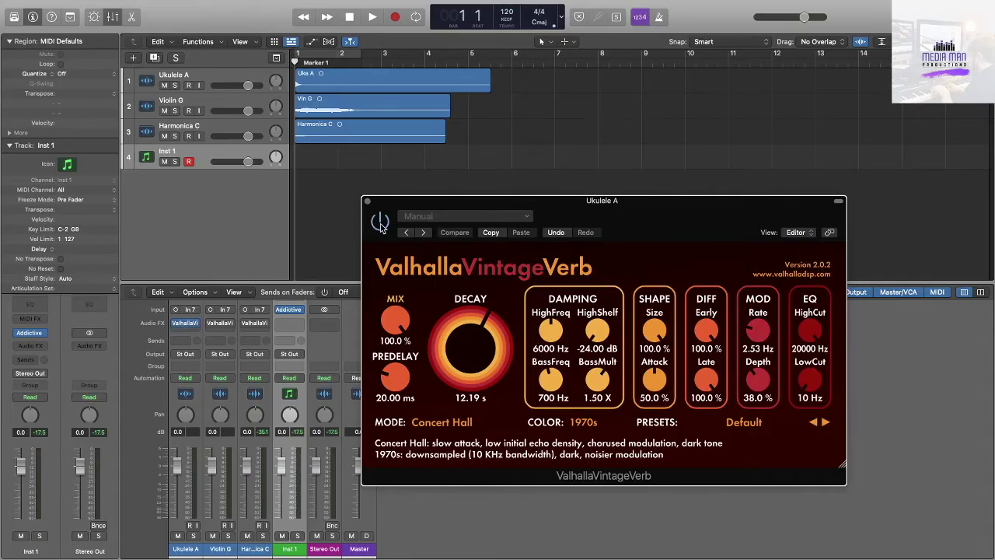
left_click_drag(416, 210, 349, 179)
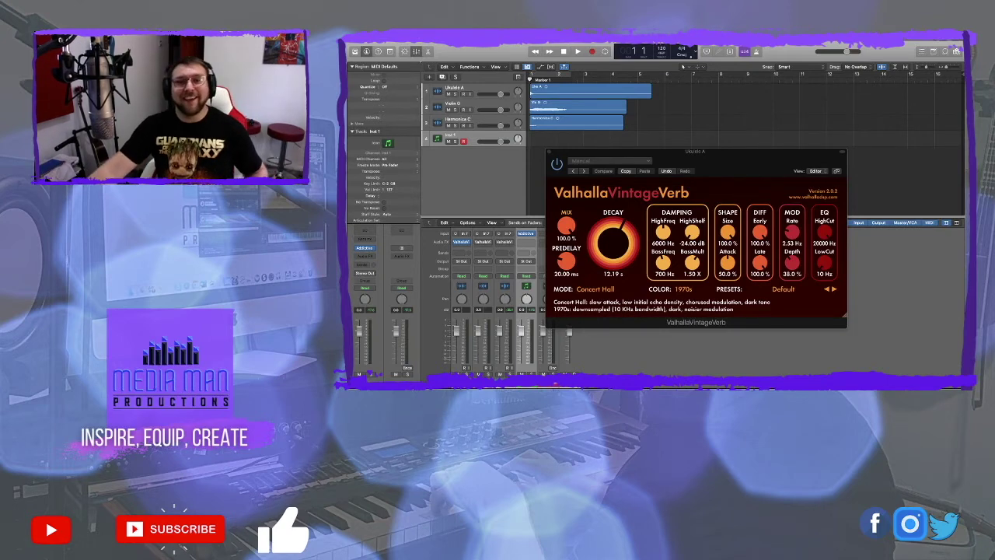
left_click_drag(742, 168, 809, 166)
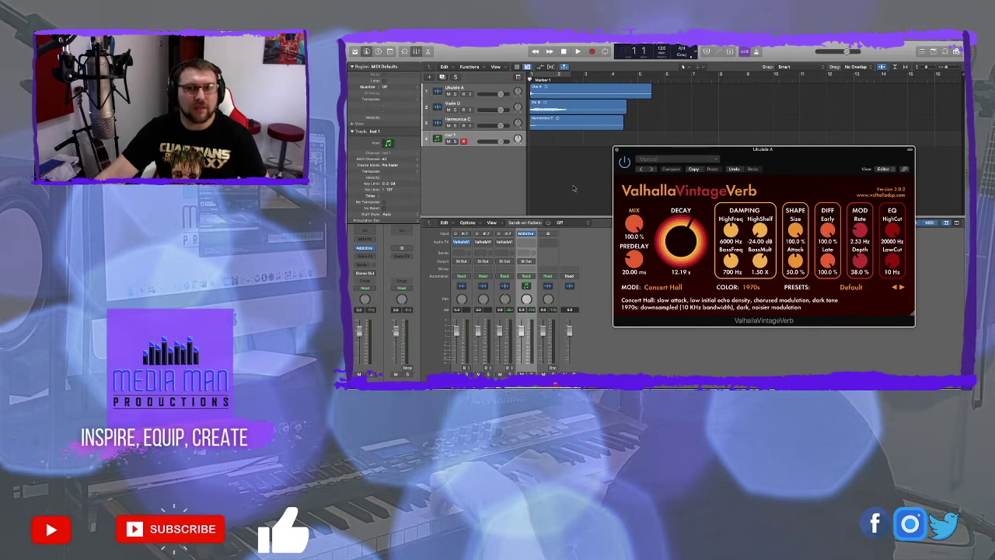
- Solo the Ukulele A track and audition it from the start, toggling its reverb's bypass for comparison
left_click(634, 91)
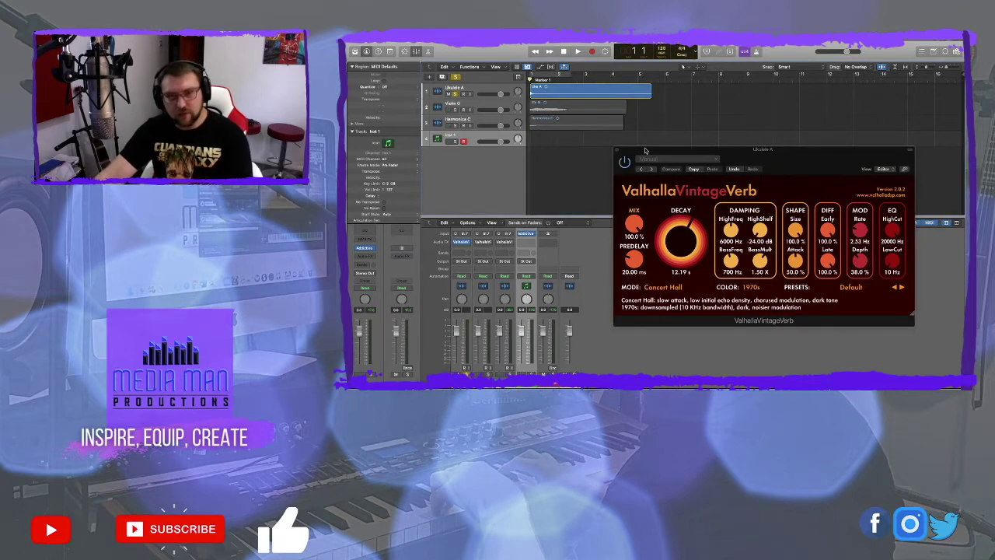
left_click(625, 162)
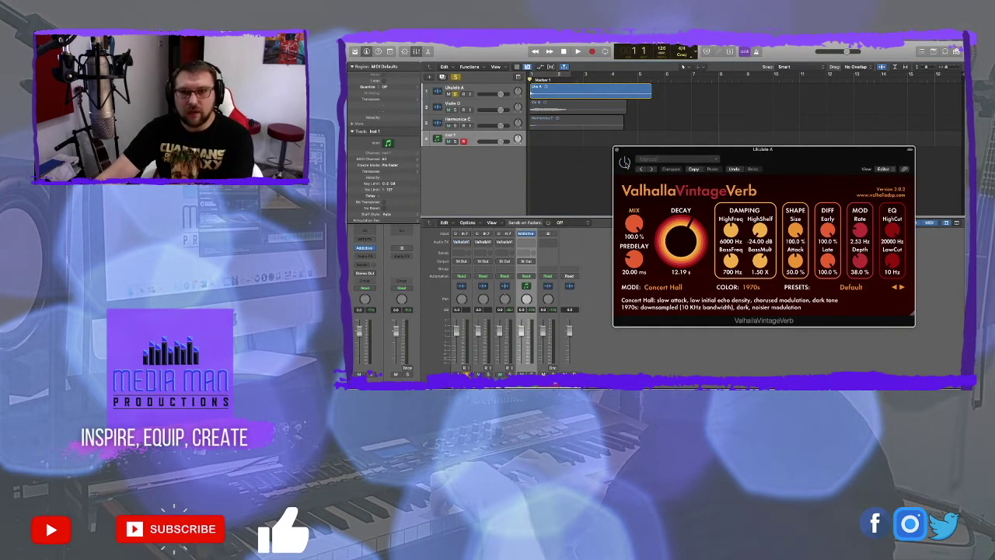
key("space")
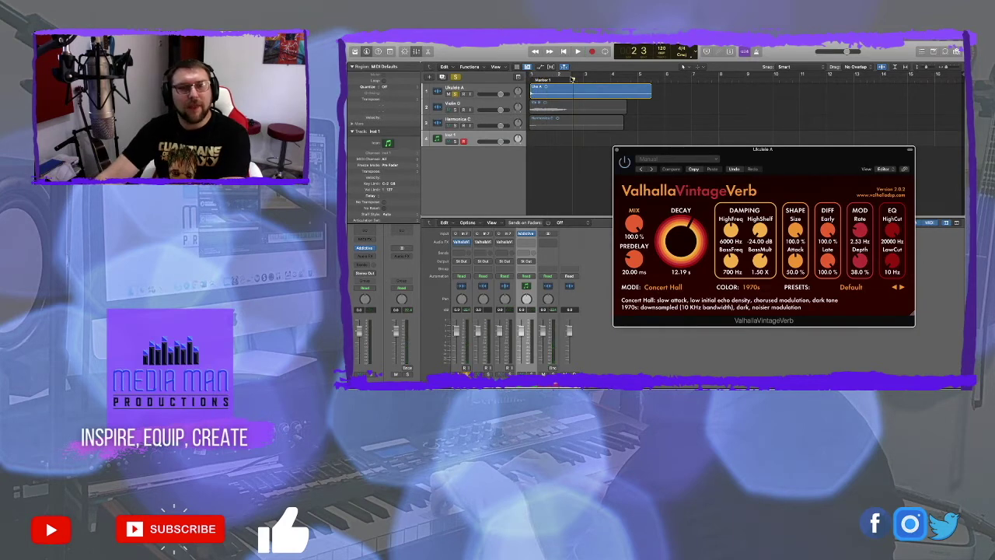
left_click(529, 81)
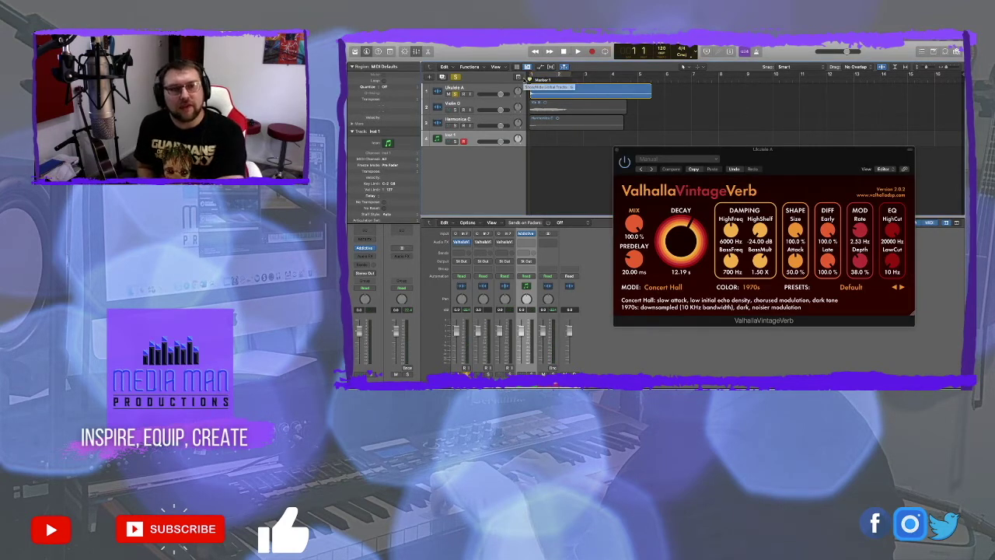
key("space")
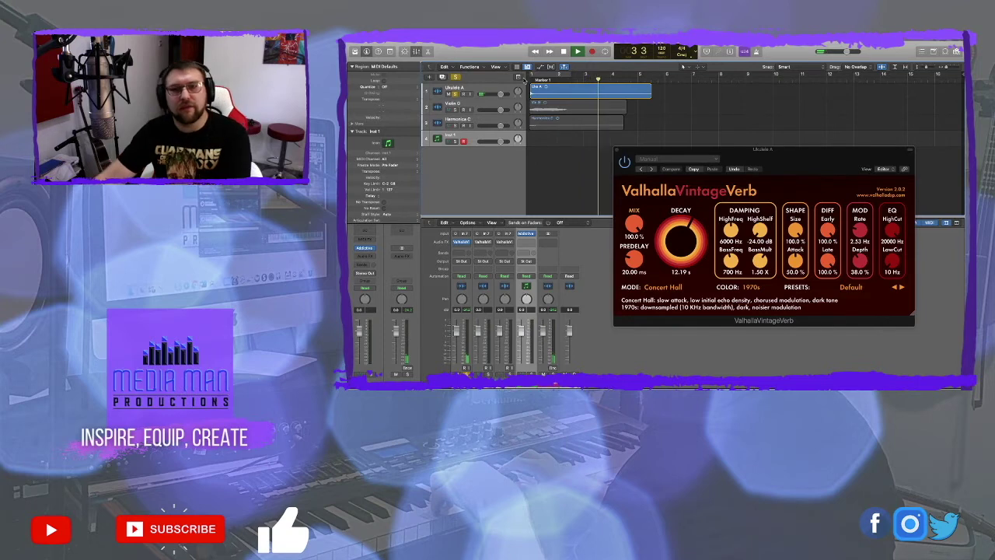
key("space")
- Solo the Violin G track instead of the ukulele and audition its recording from the start
left_click(455, 94)
left_click(455, 109)
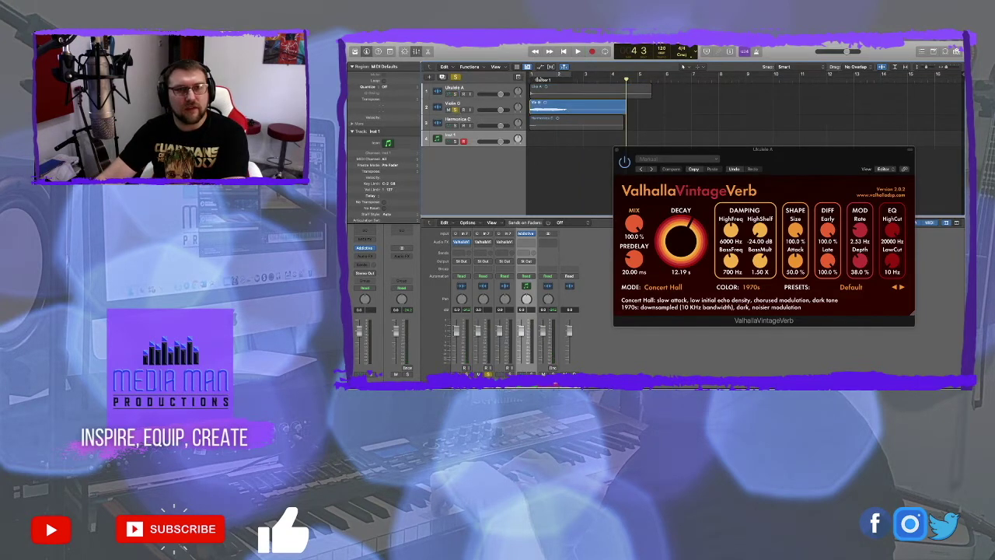
key("Return")
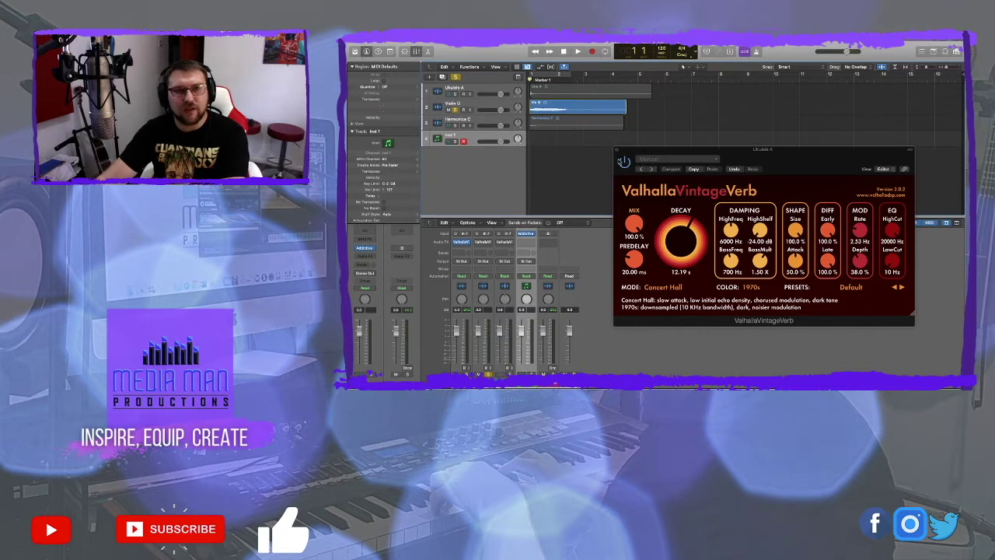
key("space")
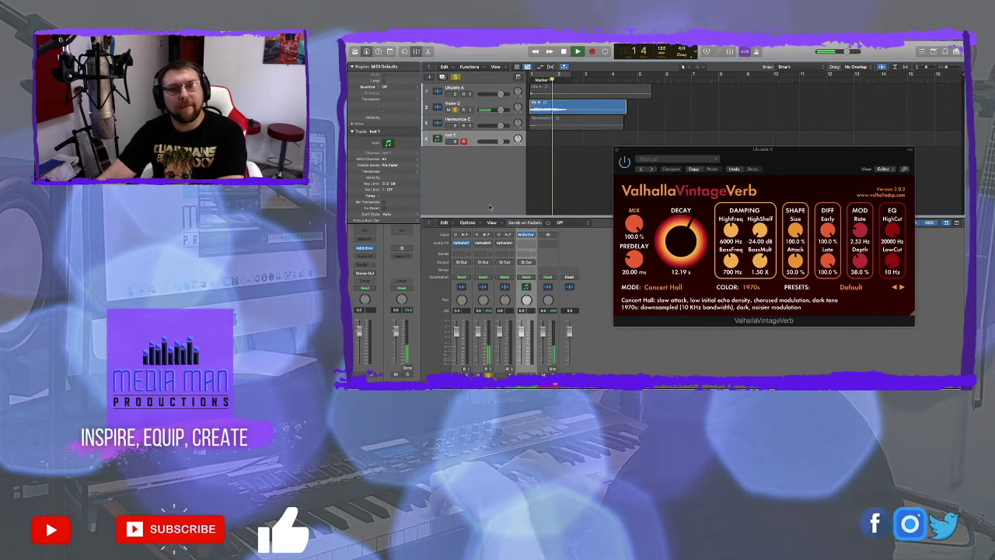
key("space")
key("Return")
key("space")
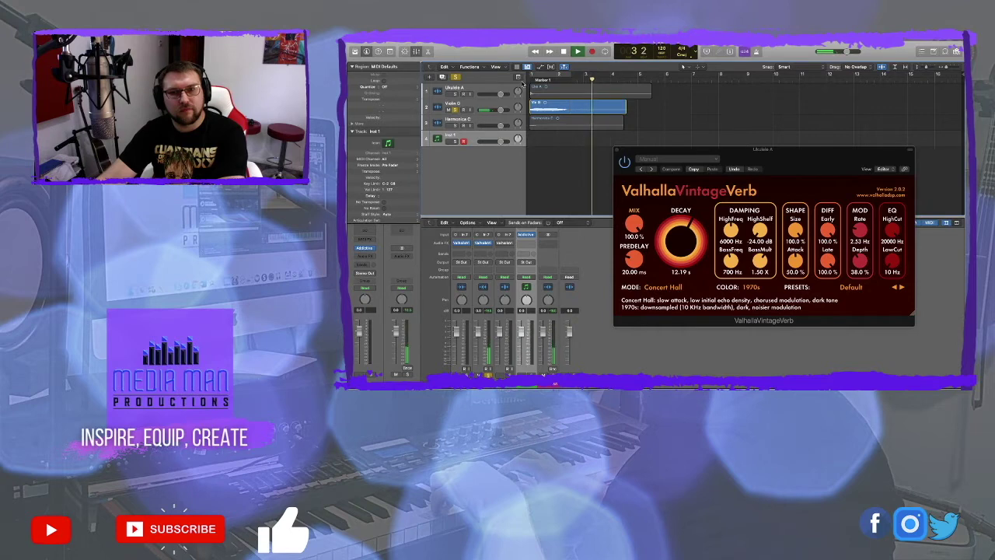
key("space")
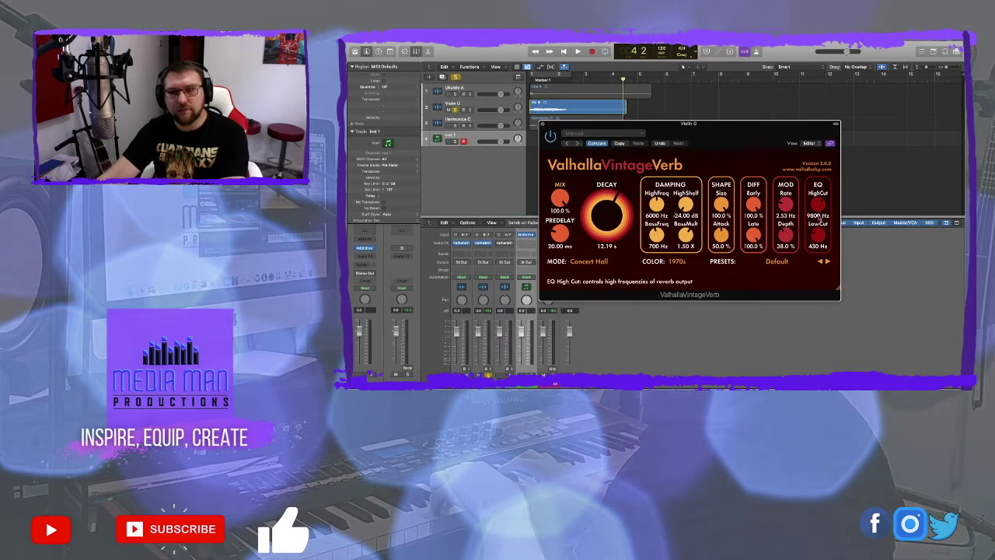
- Raise the violin reverb's BassMult to 2.44 X while auditioning the track from the start
left_click(529, 79)
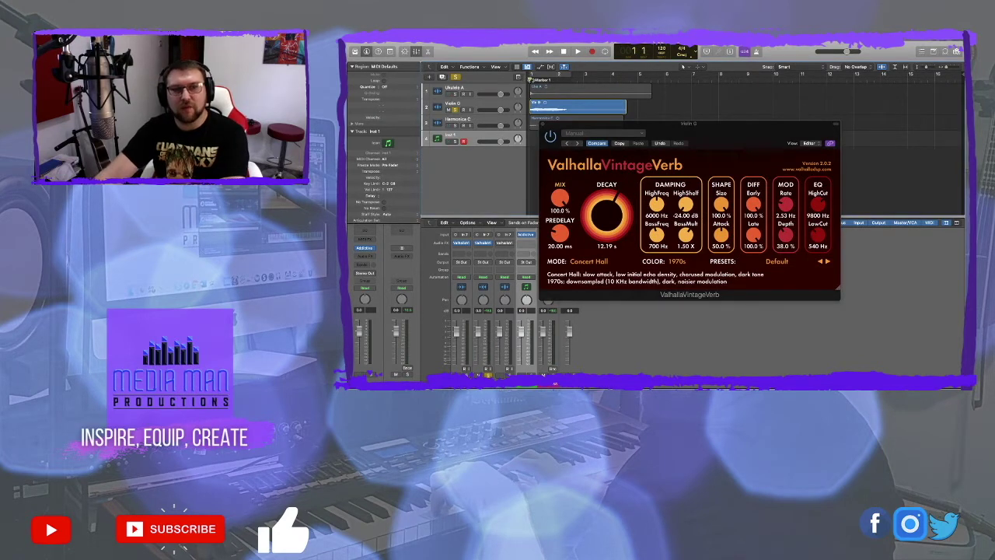
key("space")
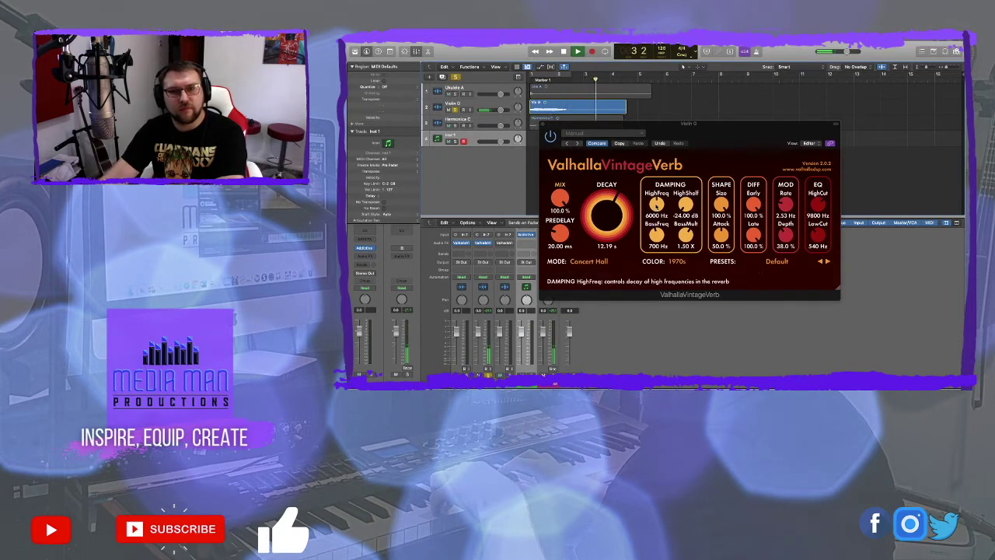
left_click_drag(685, 234, 685, 223)
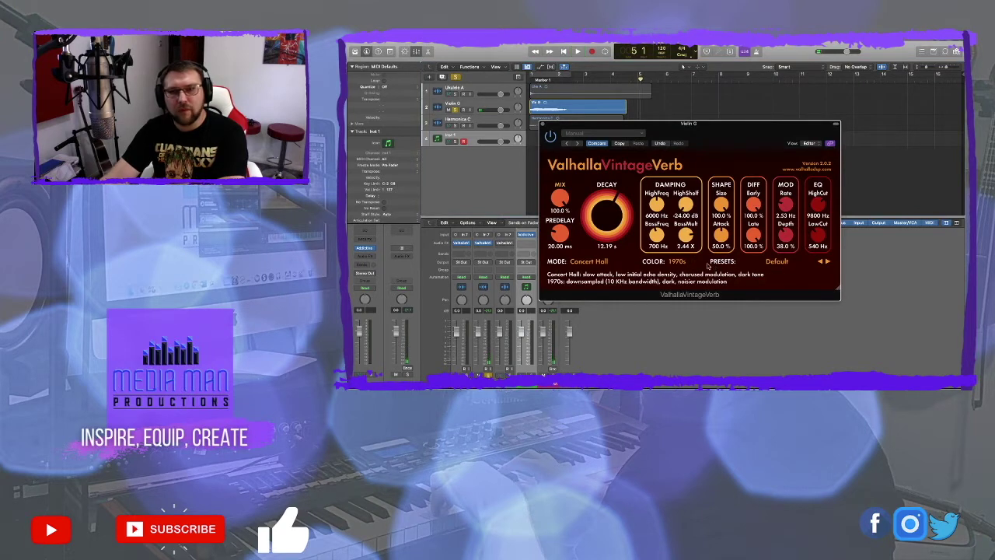
- Set the violin reverb's color to NOW and load the Large Ambience preset with a 12.75 s decay
left_click(679, 265)
left_click(681, 285)
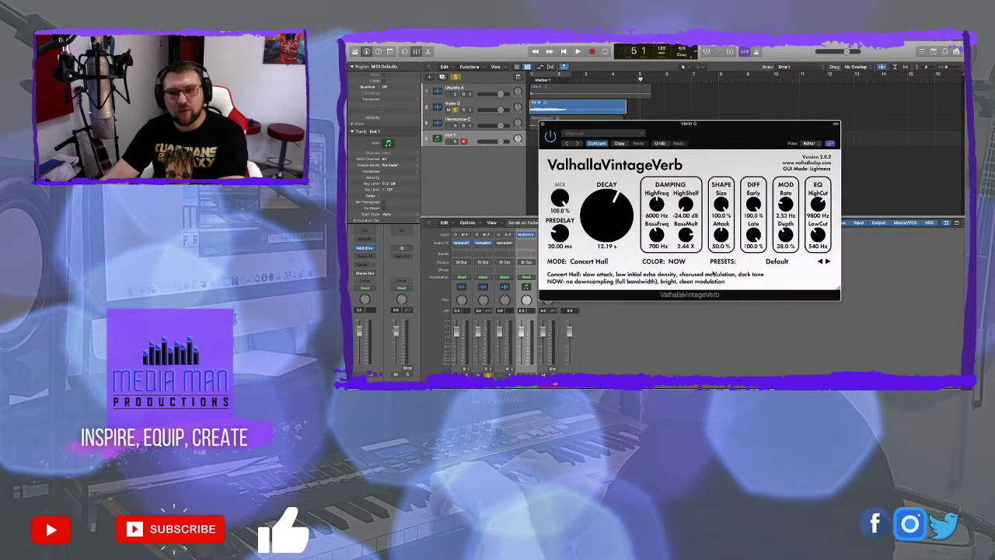
left_click(828, 262)
left_click(827, 262)
left_click_drag(608, 223, 609, 186)
- While playing the violin, set its reverb to HighShelf -16.22 dB, BassMult 1.59 X, BassFreq 940 Hz and predelay 26.45 ms
left_click(538, 81)
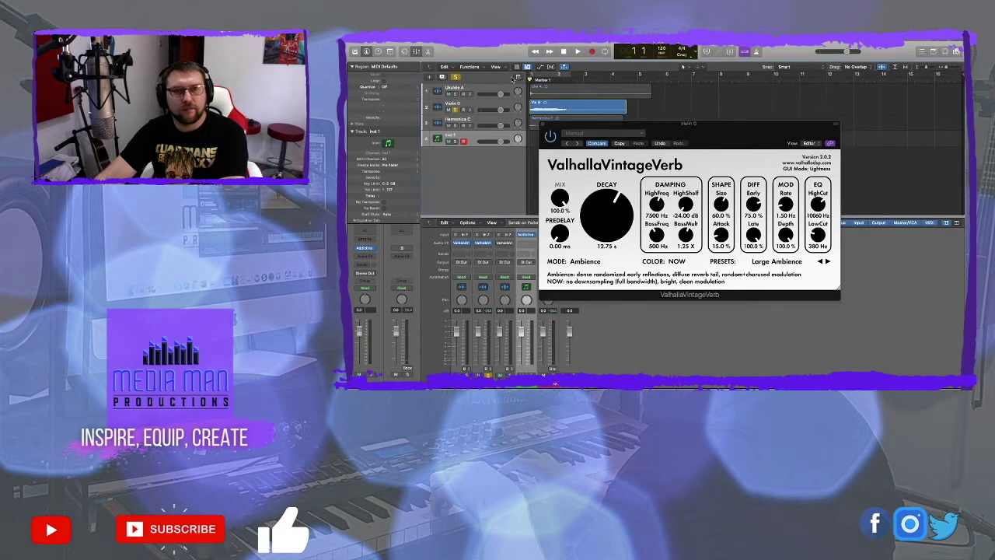
key("space")
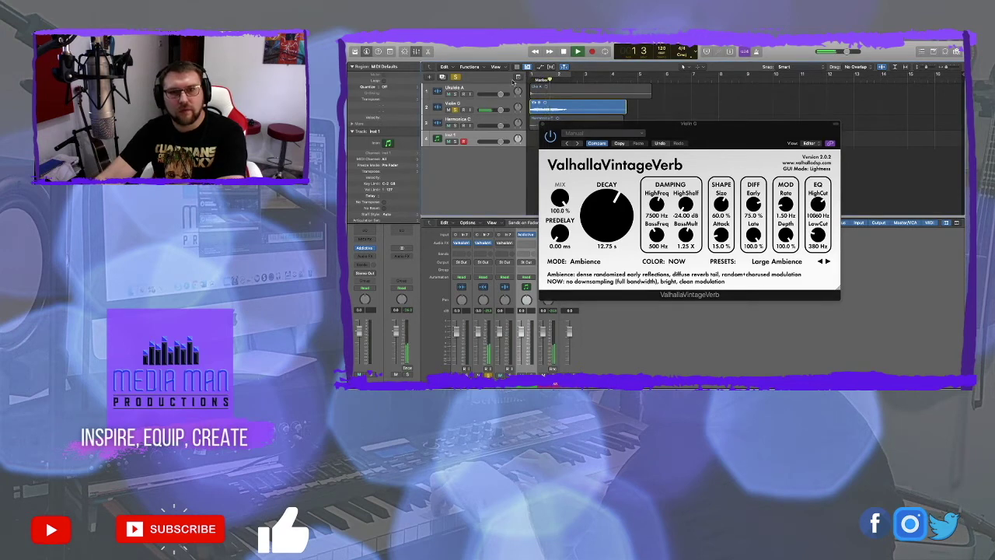
left_click_drag(687, 211, 684, 183)
left_click_drag(687, 235, 659, 218)
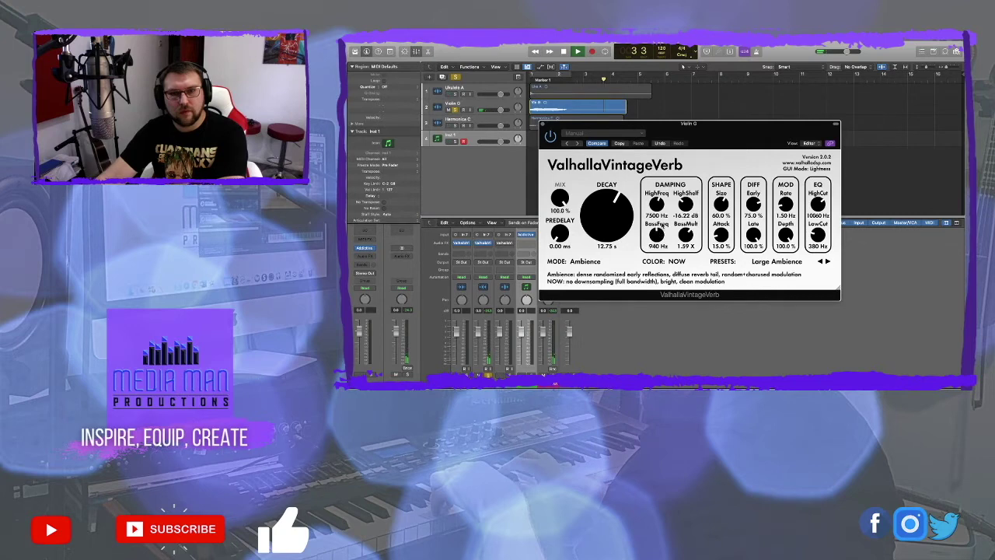
left_click_drag(559, 234, 562, 214)
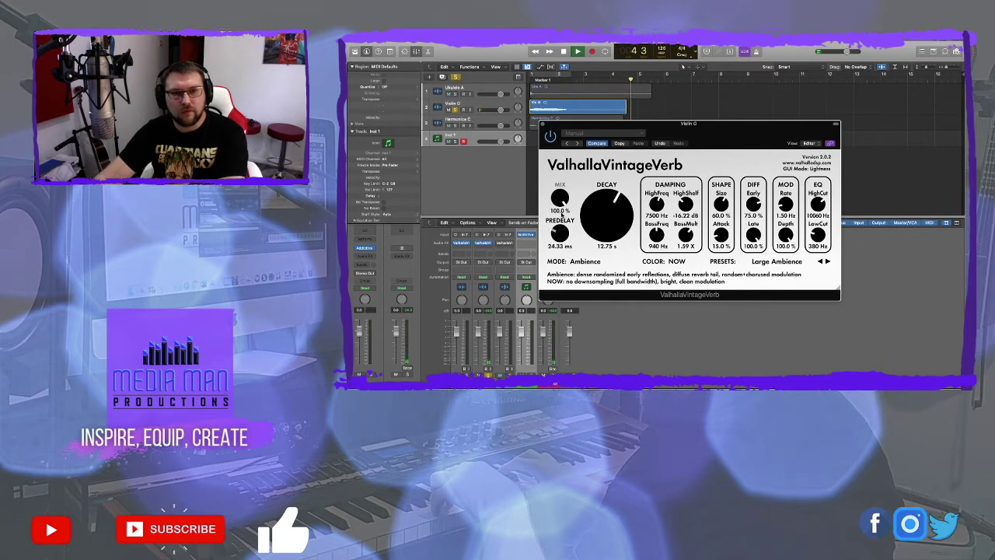
key("space")
- Solo the Harmonica C track instead of the violin and open its ValhallaVintageVerb reverb
left_click_drag(559, 124, 633, 164)
left_click(455, 110)
left_click(455, 125)
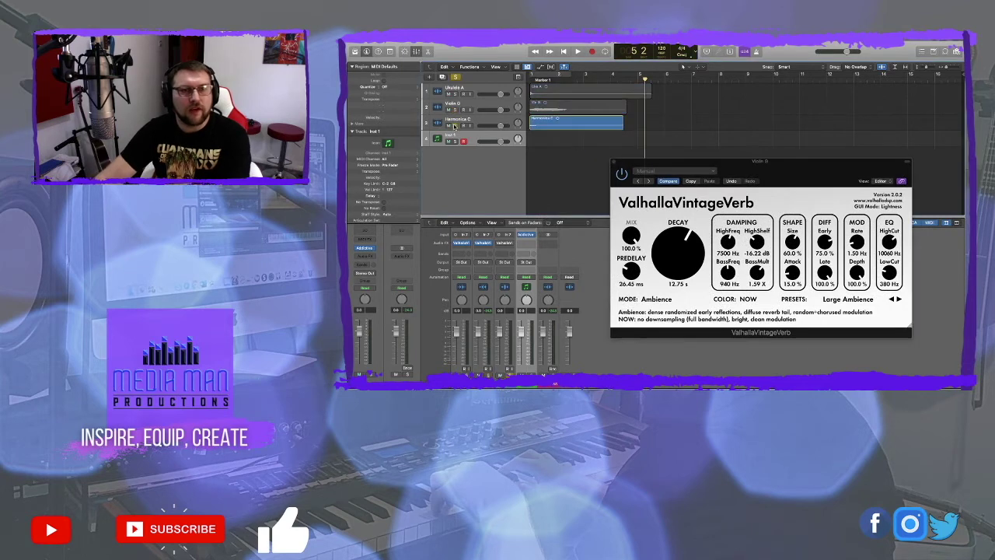
left_click(499, 243)
left_click(506, 243)
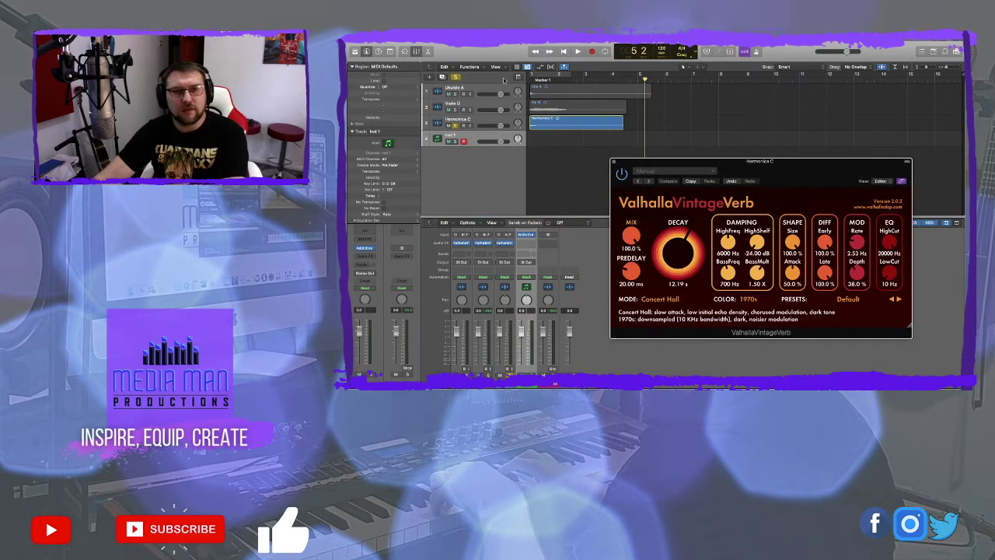
- Audition the soloed harmonica with its reverb from the start and close the reverb window
left_click_drag(544, 81, 529, 81)
key("space")
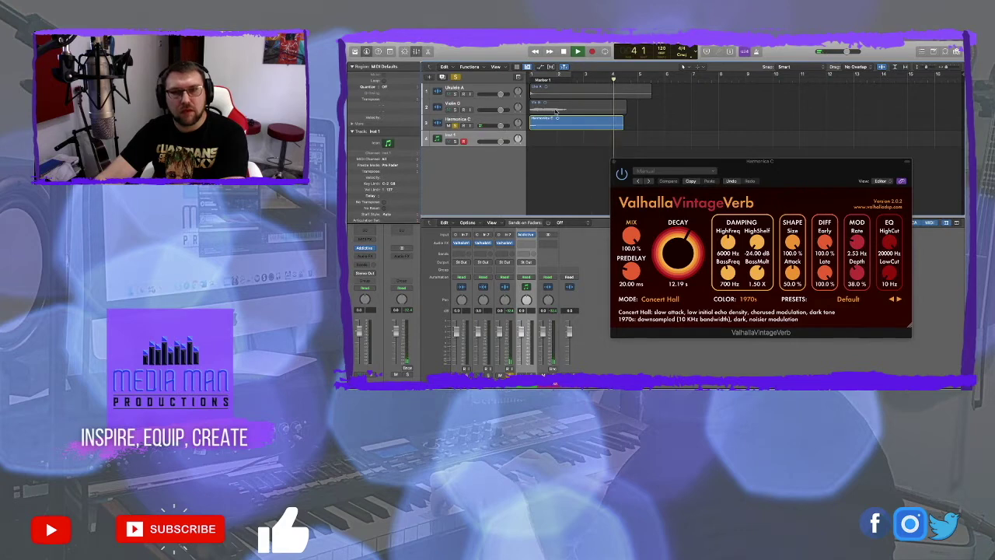
key("space")
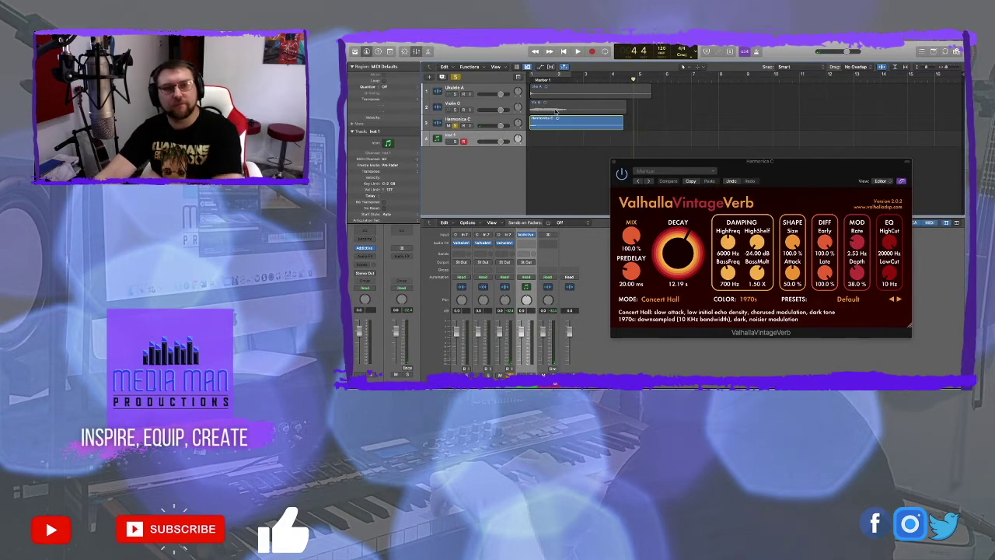
left_click(613, 161)
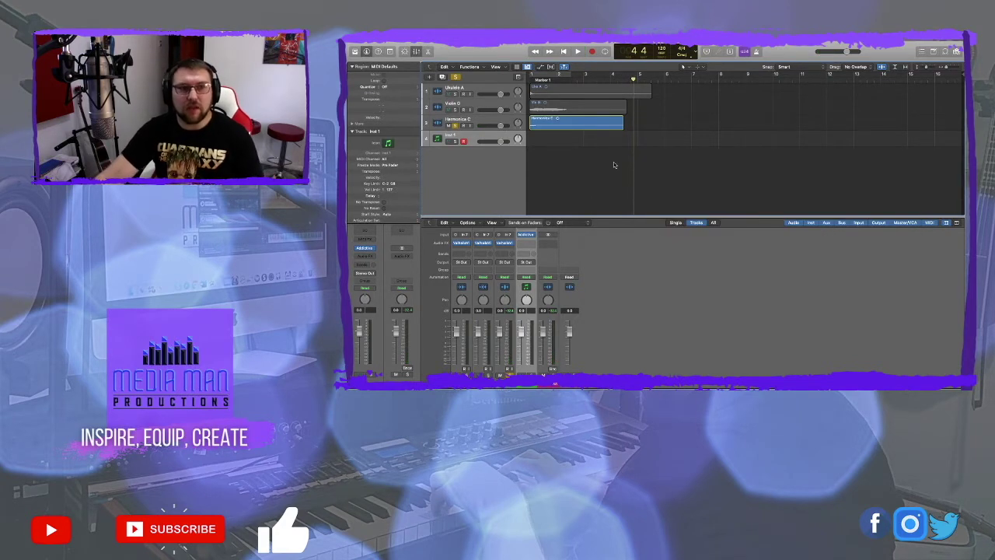
- Create a software instrument track with Kontakt 5 as its instrument and remove the old Inst 1 track
left_click(478, 90)
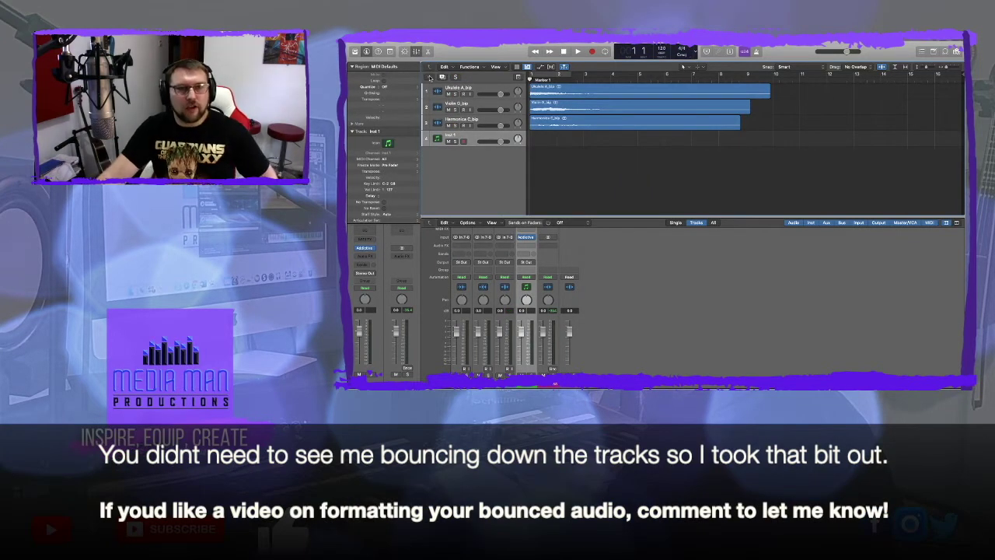
left_click(430, 77)
left_click(579, 104)
mouse_move(591, 277)
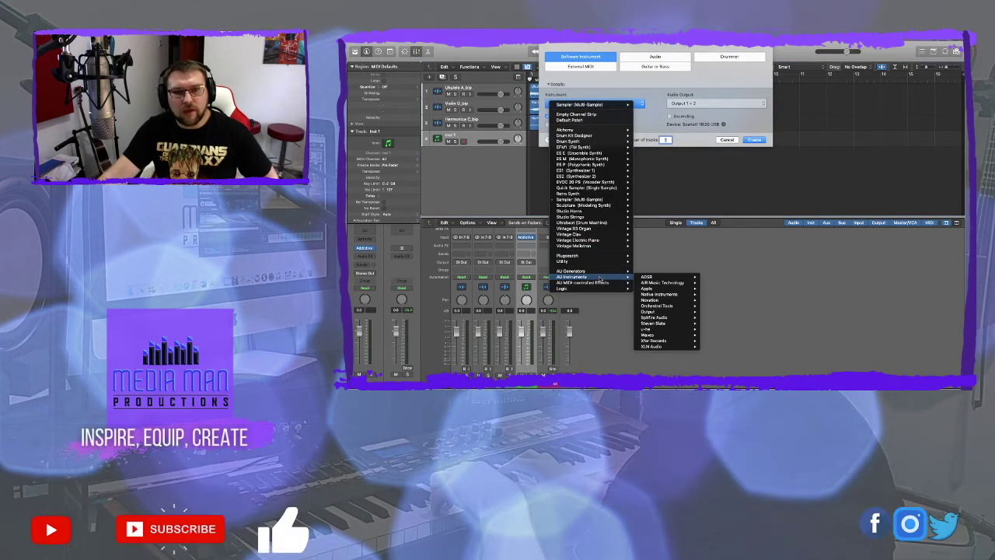
mouse_move(673, 305)
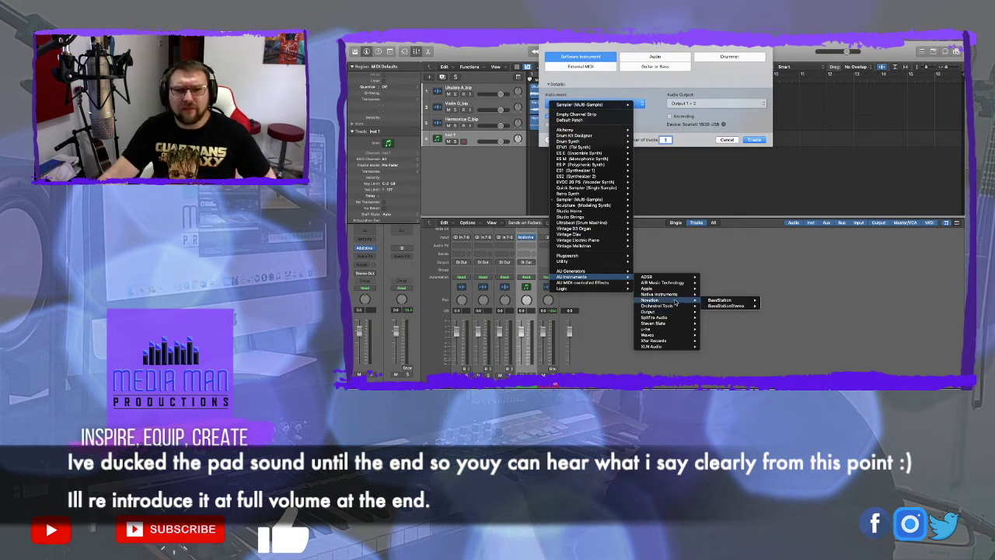
left_click(716, 322)
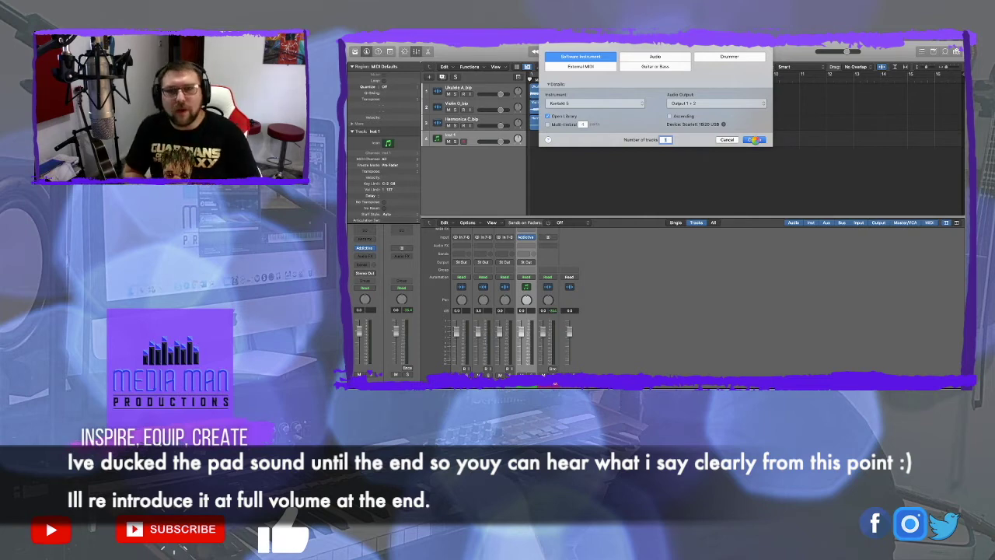
left_click(755, 140)
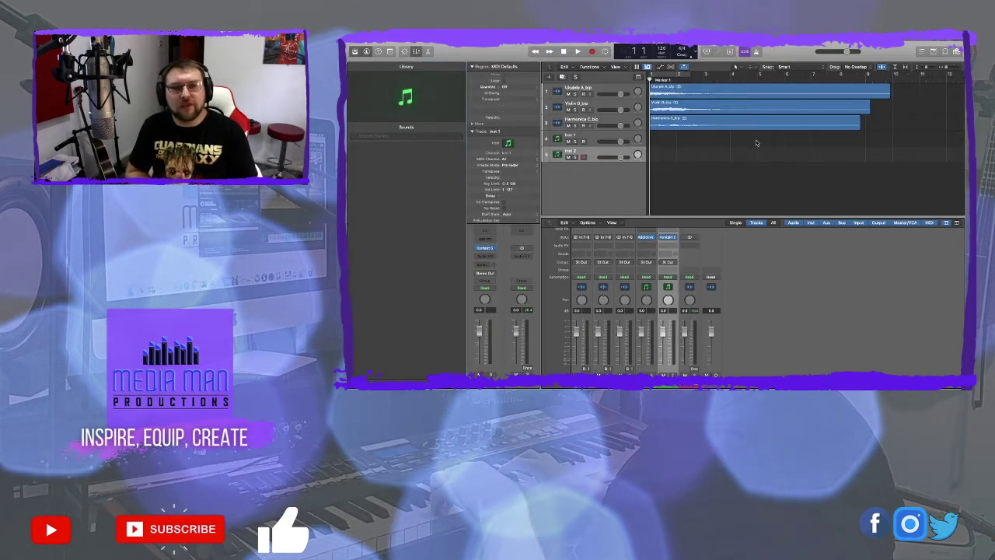
left_click(549, 135)
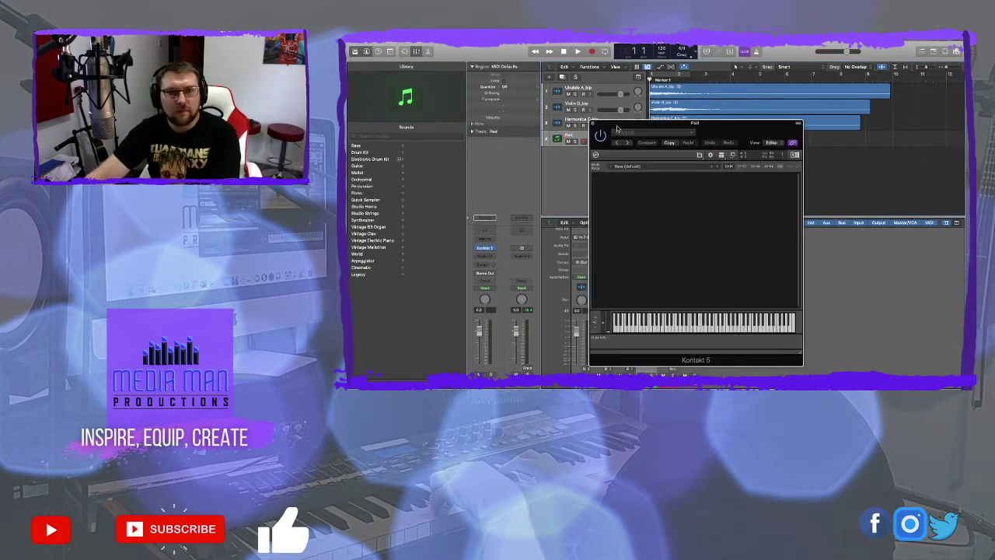
- Add a new default instrument to Kontakt and open it for editing with the Mapping Editor shown
left_click_drag(614, 123, 645, 134)
left_click(727, 164)
left_click(742, 172)
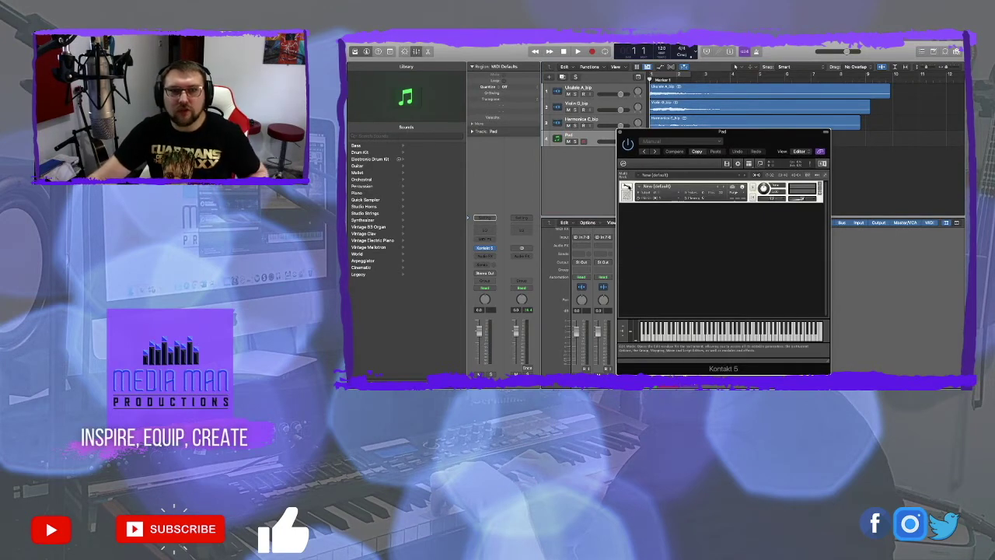
left_click(737, 195)
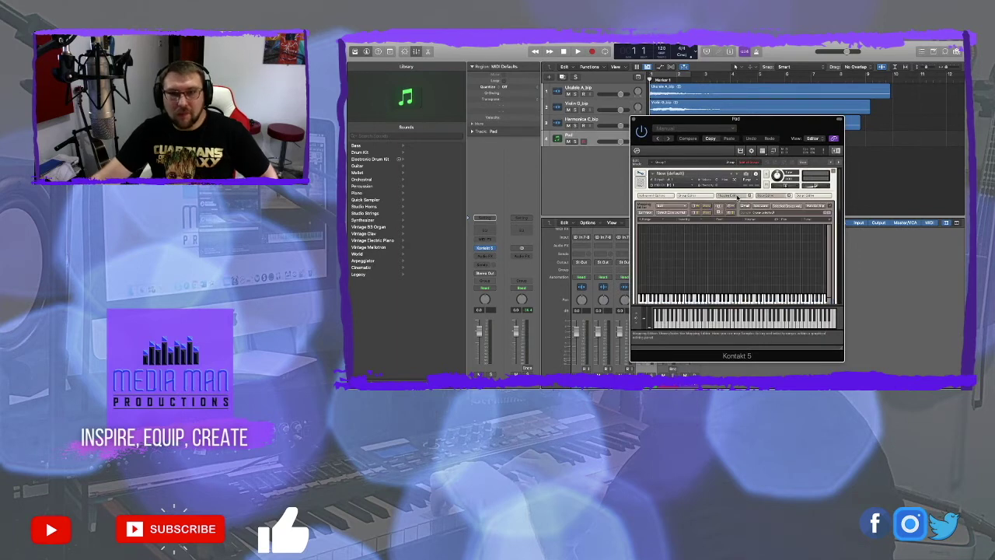
left_click_drag(749, 132, 765, 161)
- Export the three bounced ukulele, violin and harmonica regions to the Desktop as 32-bit float AIFF files
mouse_move(660, 93)
left_mouse_down()
mouse_move(704, 154)
mouse_move(657, 92)
left_mouse_up()
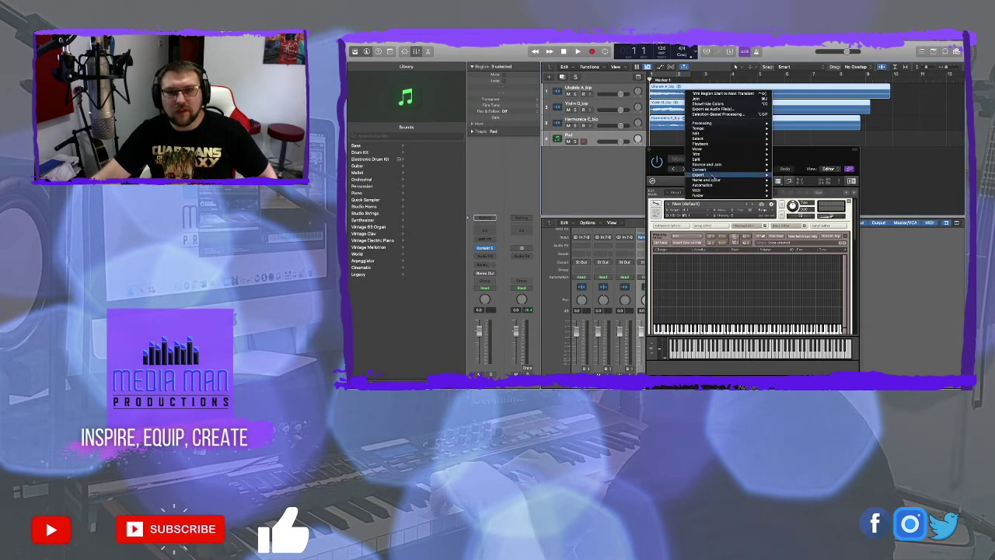
mouse_move(716, 176)
left_click(800, 179)
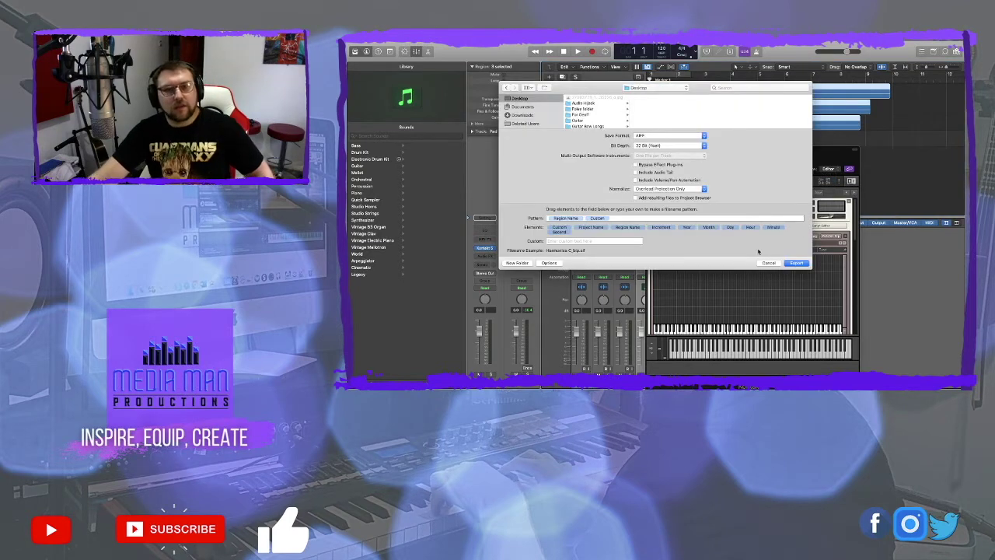
left_click(803, 266)
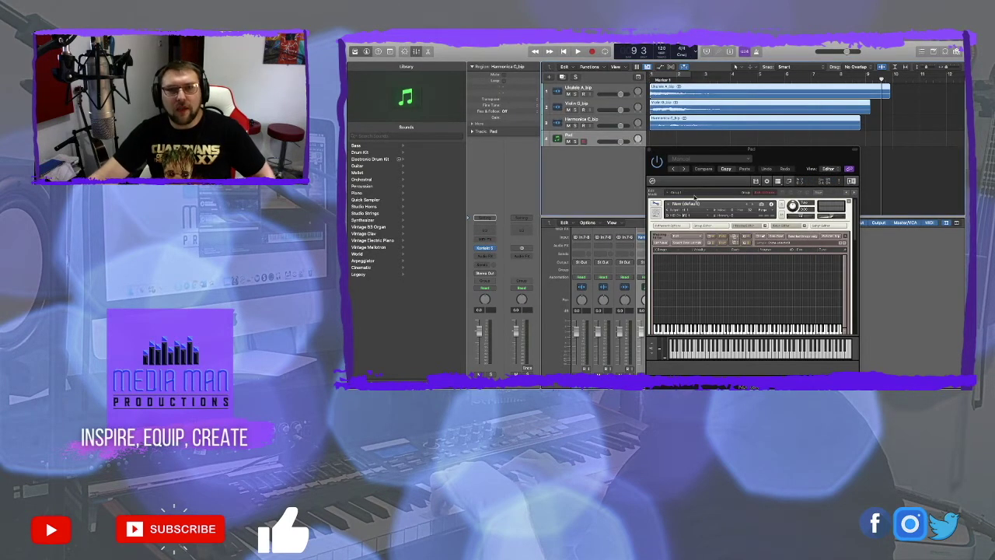
- Audition from the bounced ukulele region and select all three bounced regions
left_click(661, 91)
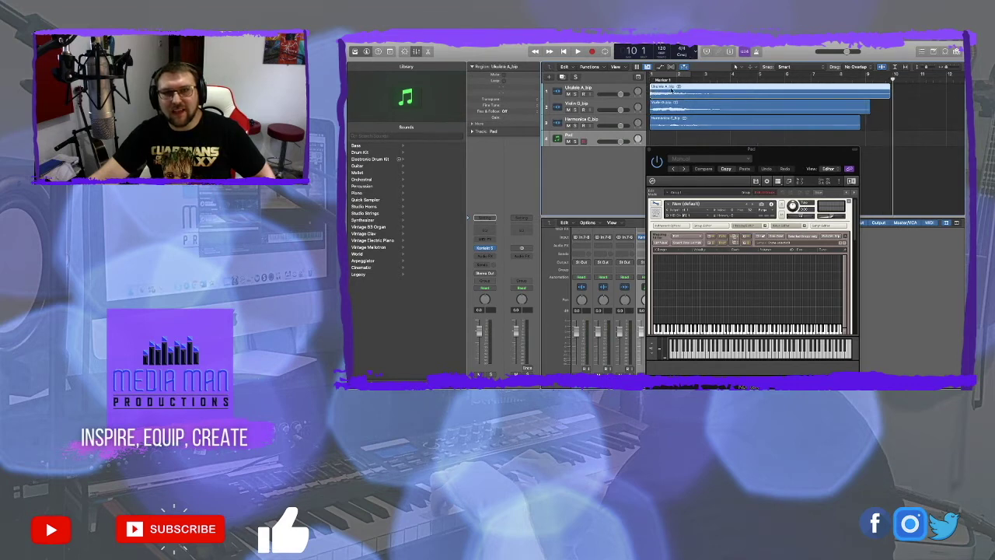
key("space")
key("super+a")
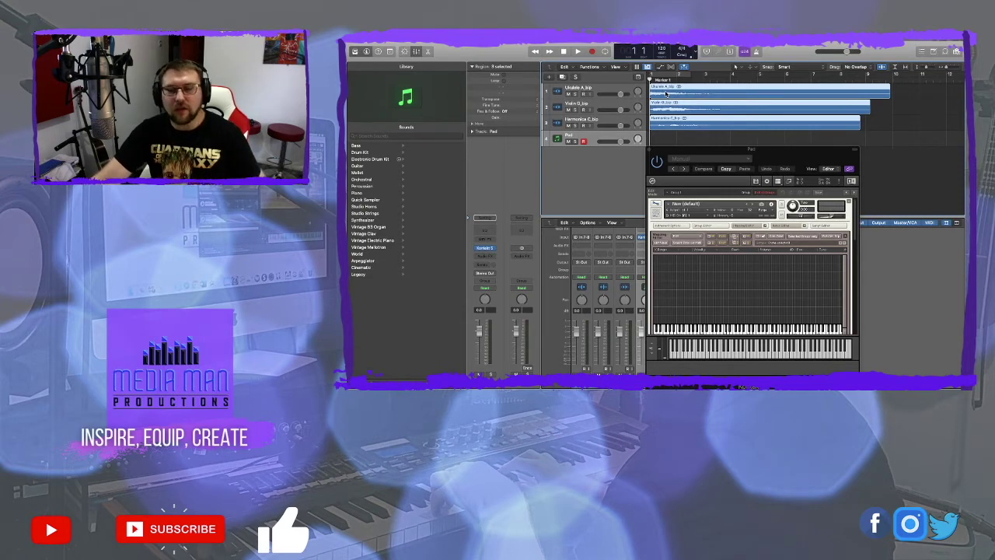
- Show Kontakt's file browser and preview the exported Harmonica C_bip sample from the Desktop folder
left_click(777, 181)
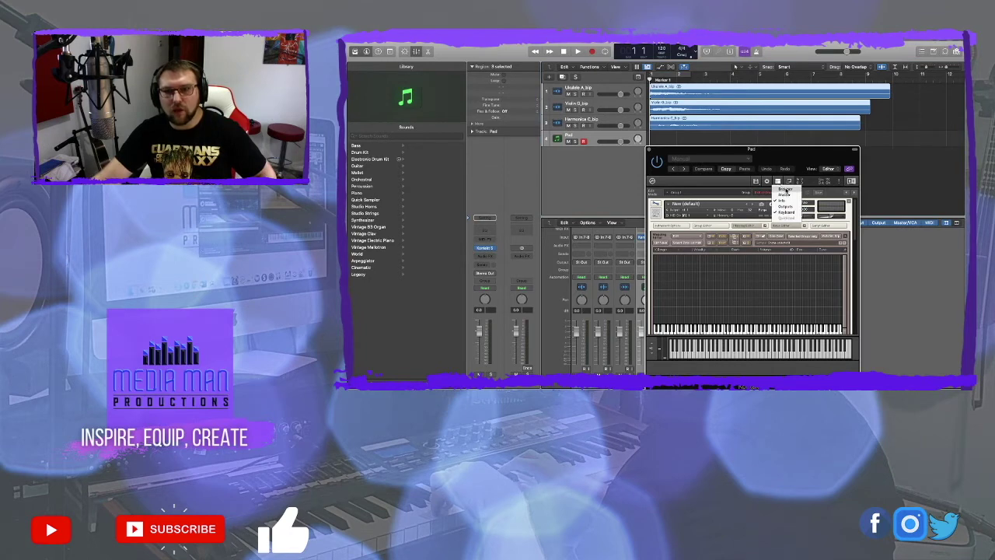
left_click(785, 190)
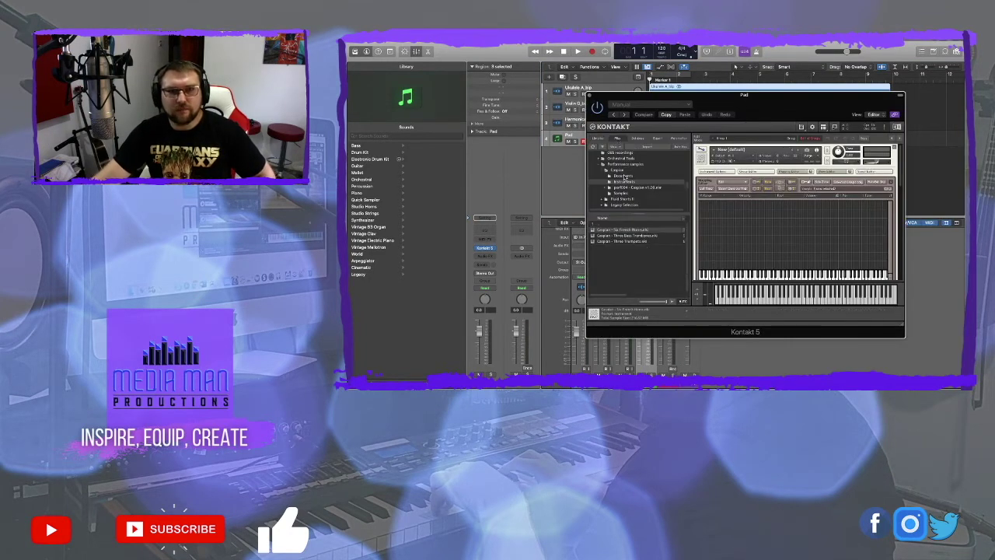
left_click(624, 177)
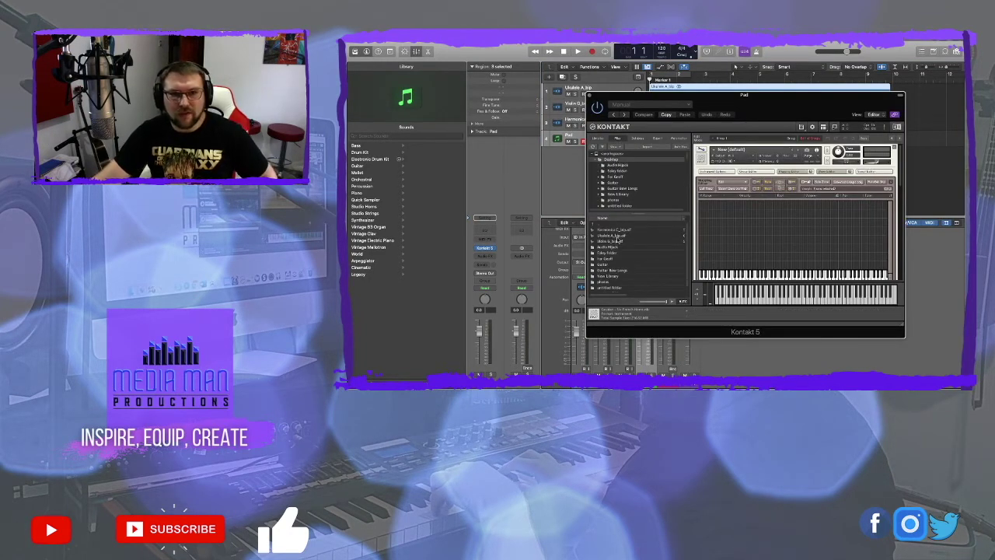
left_click(605, 231)
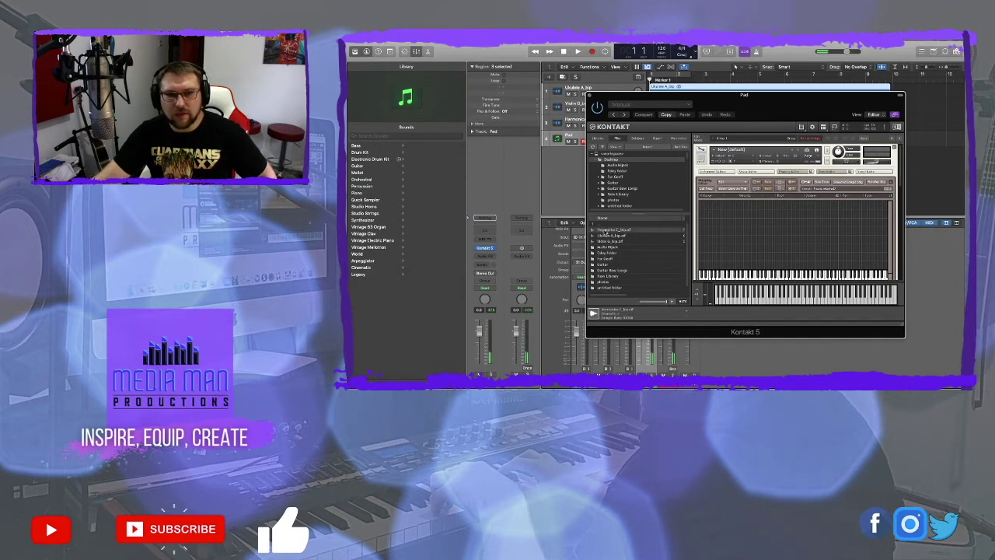
- Map the Harmonica C_bip sample in the Mapping Editor and stretch its key zone across the upper half of the keyboard
left_click_drag(608, 232, 774, 282)
left_click_drag(782, 247, 817, 235)
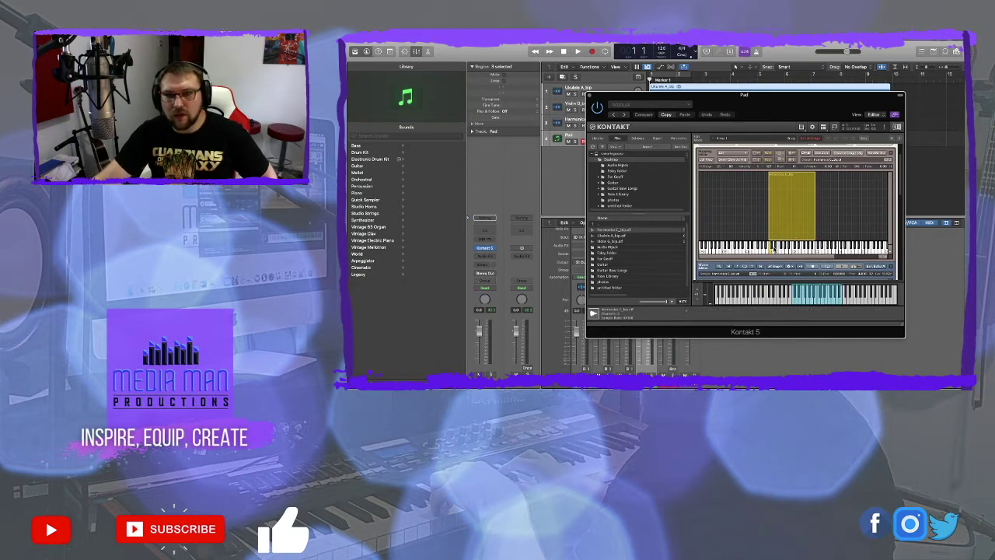
mouse_move(773, 236)
left_mouse_down()
mouse_move(814, 232)
mouse_move(766, 233)
left_mouse_up()
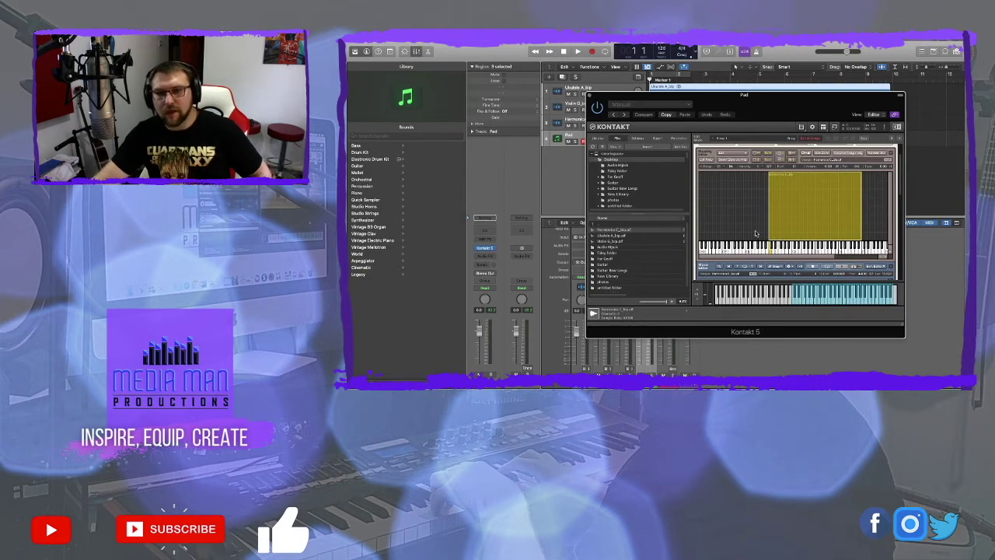
scroll(752, 212, "up", 2)
left_click(751, 213)
scroll(743, 207, "up", 2)
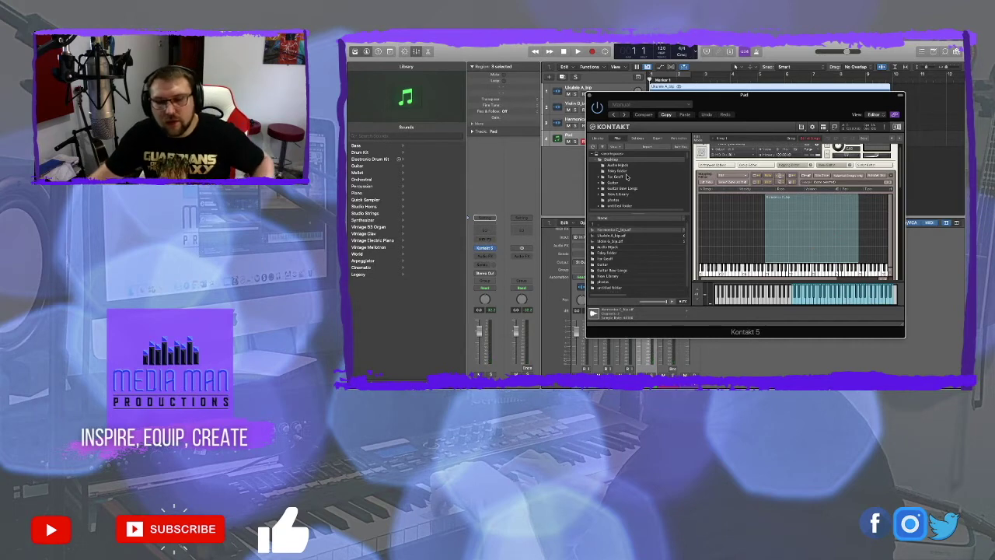
scroll(597, 186, "down", 1)
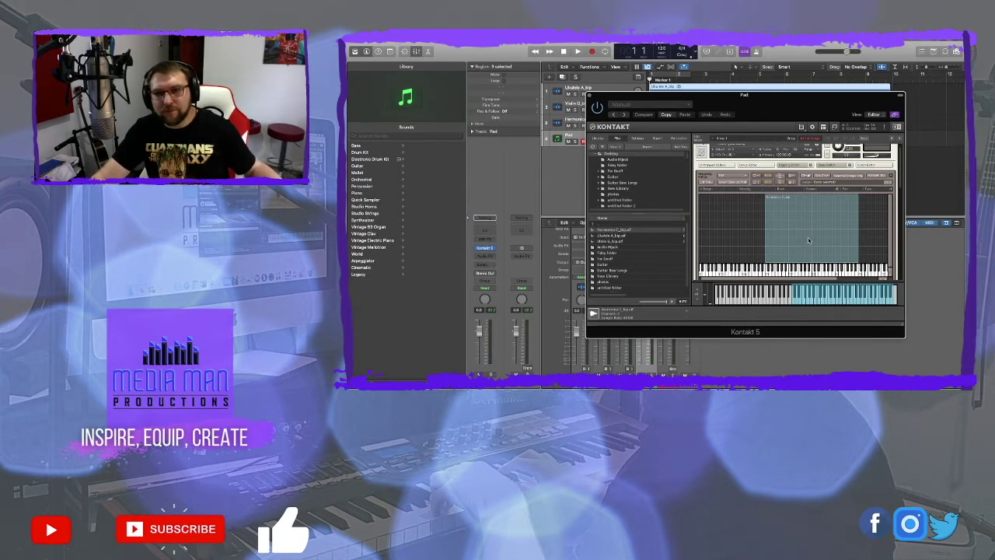
scroll(809, 240, "down", 1)
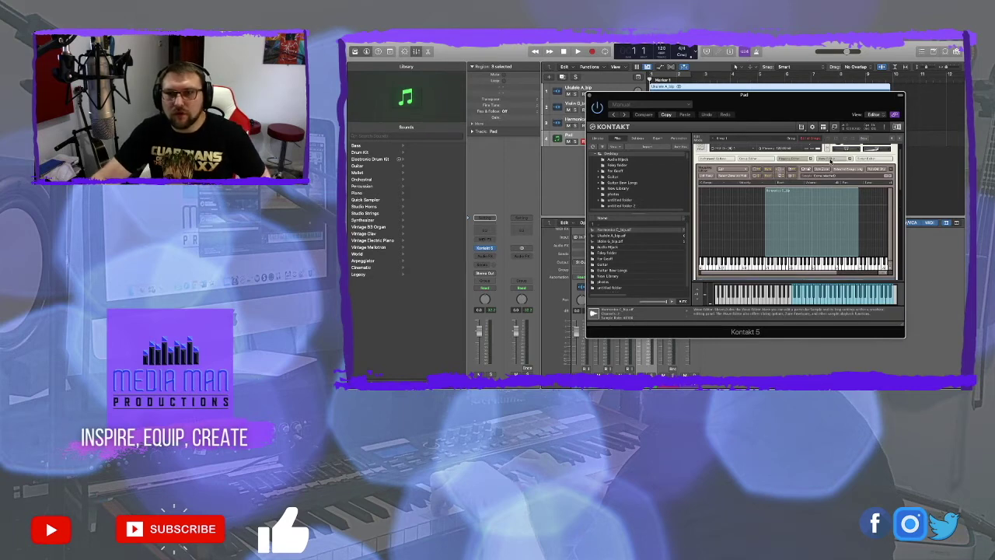
- Select the harmonica zone and bring up its waveform in the Wave Editor
scroll(808, 216, "down", 6)
scroll(808, 215, "up", 3)
left_click(797, 172)
scroll(809, 247, "down", 5)
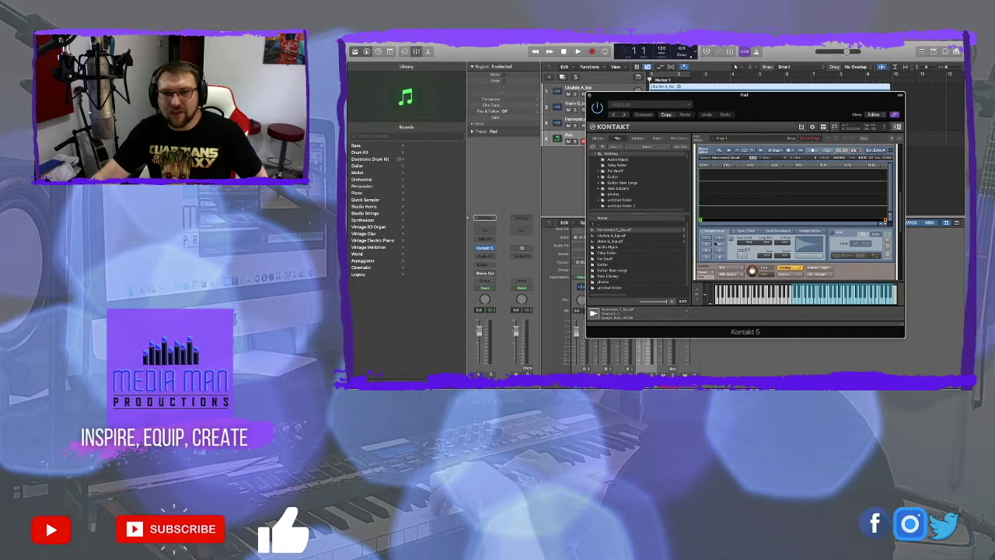
- Enable a single sample loop across the full harmonica waveform, clearing the extra loops
left_click(731, 239)
left_click_drag(885, 220, 794, 220)
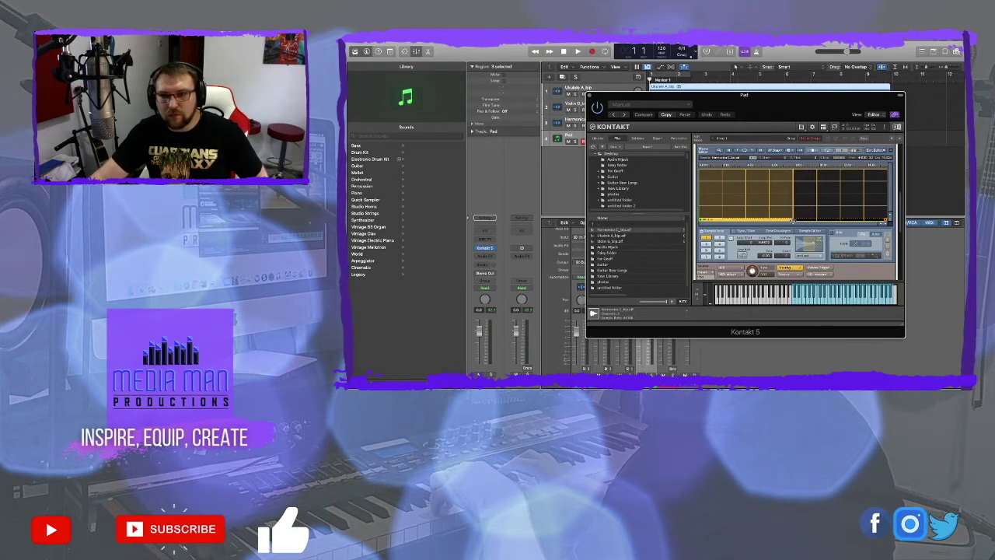
left_click(865, 205)
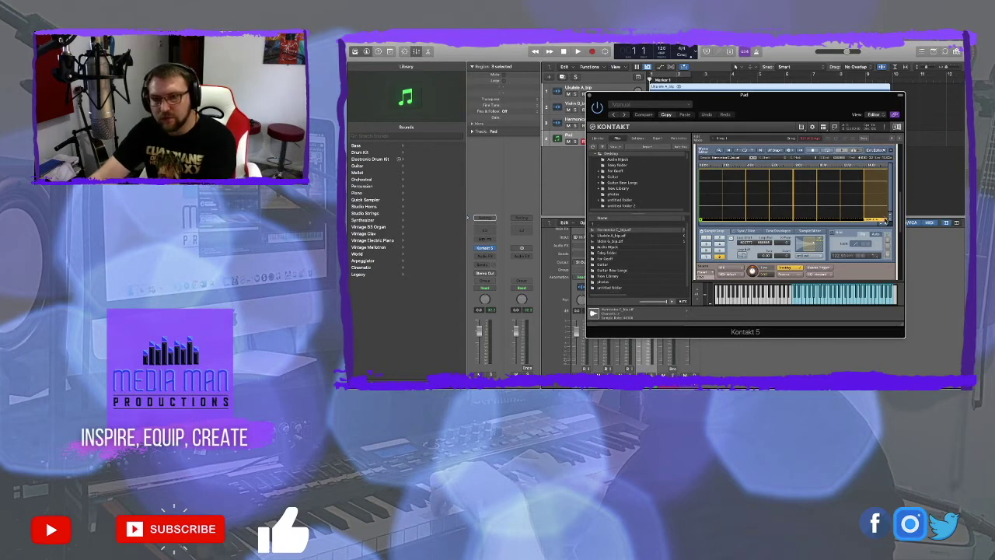
key("Delete")
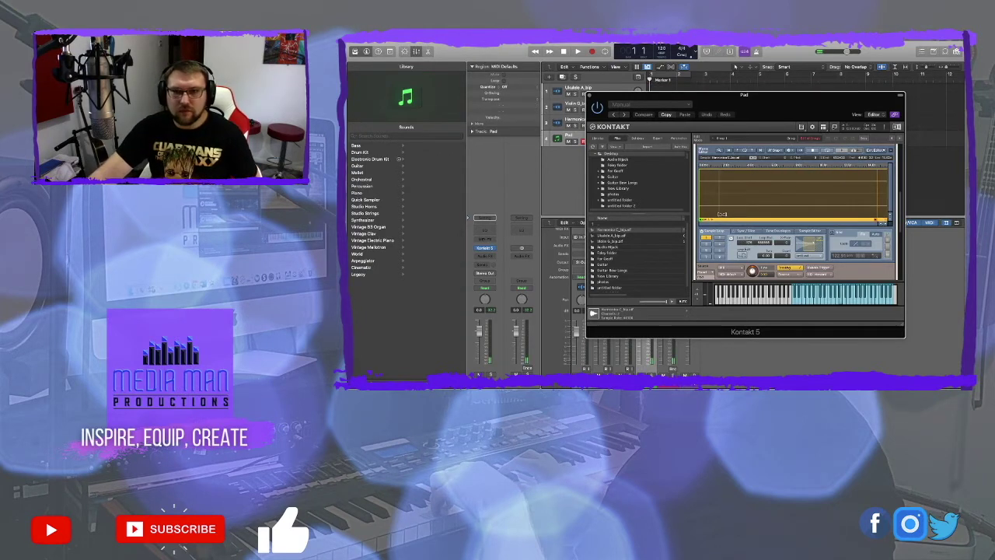
- Set the harmonica's loop mode to until release <-> and shorten the loop to about the first half of the sample
left_click(804, 258)
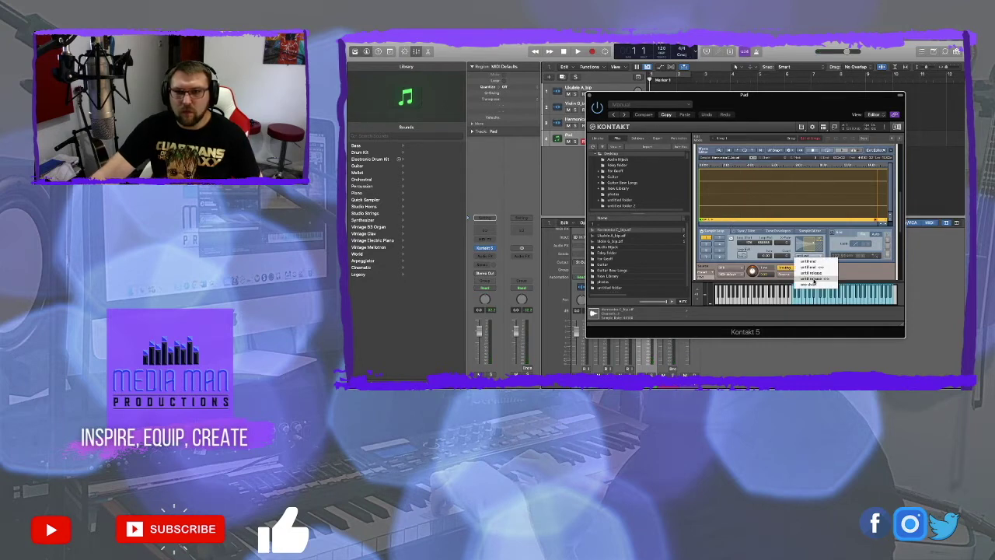
left_click(814, 279)
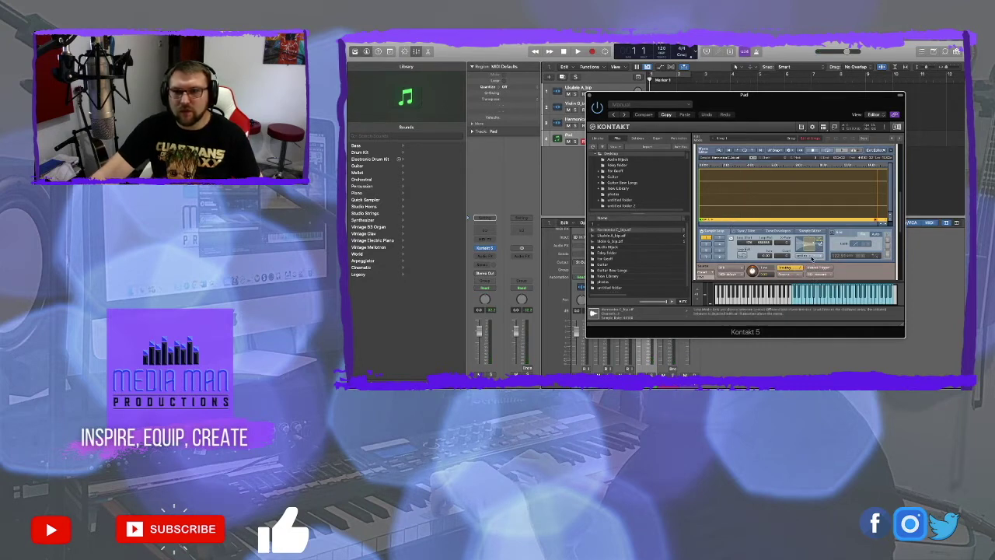
left_click(808, 256)
left_click(827, 269)
mouse_move(791, 212)
left_mouse_down()
mouse_move(750, 213)
mouse_move(786, 211)
left_mouse_up()
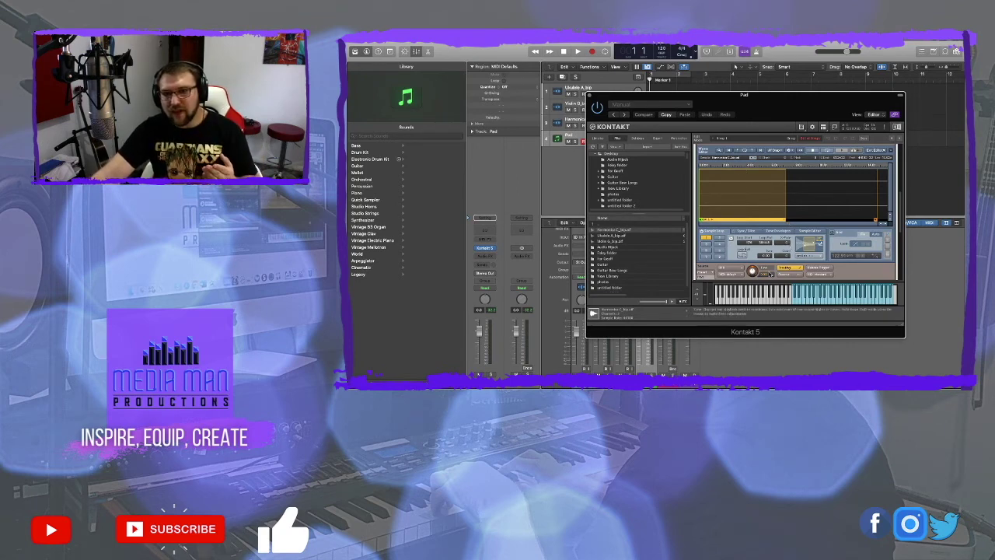
left_click(742, 254)
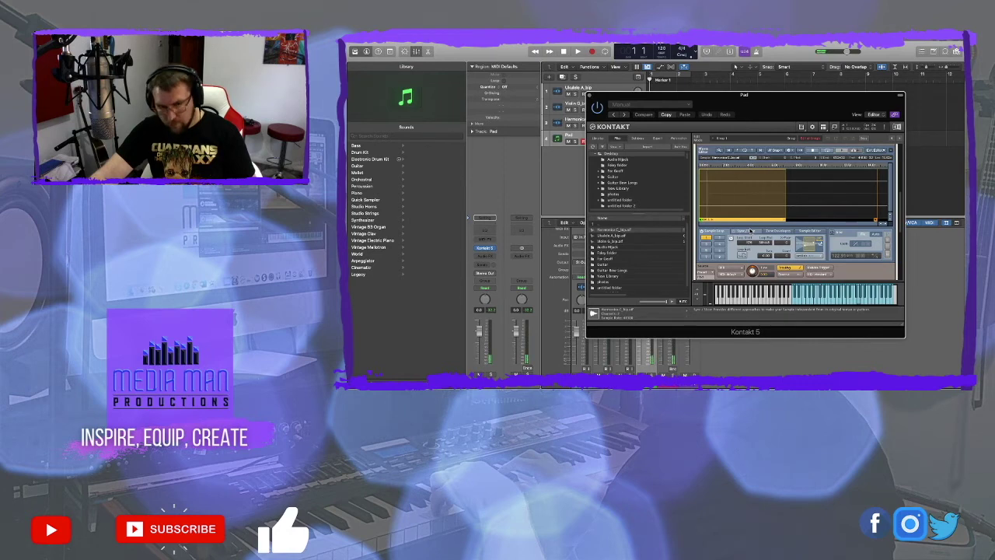
- Map the Ukulele A_bip sample over the harmonica's key zone and enable loop 1 on the middle section of its waveform
left_click_drag(765, 114, 752, 109)
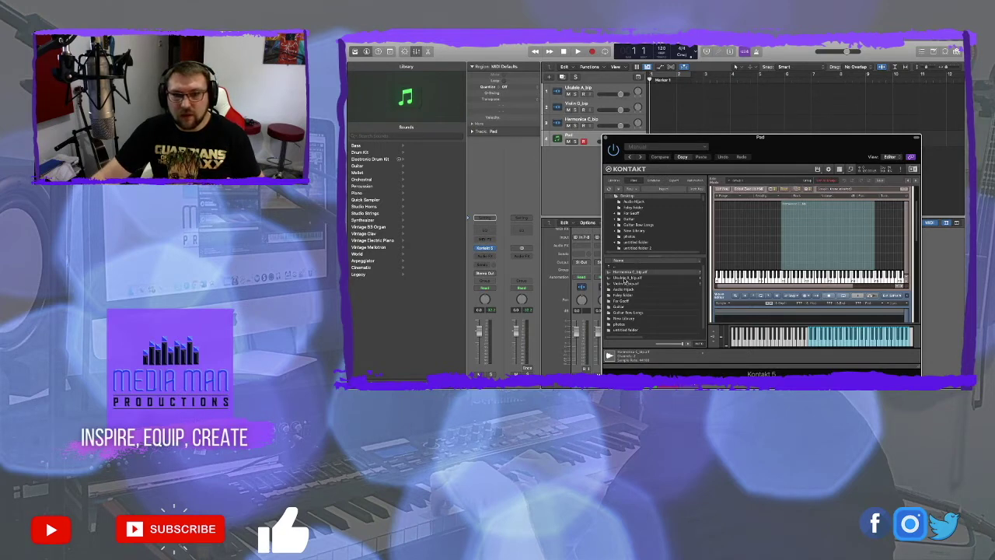
left_click_drag(626, 279, 802, 267)
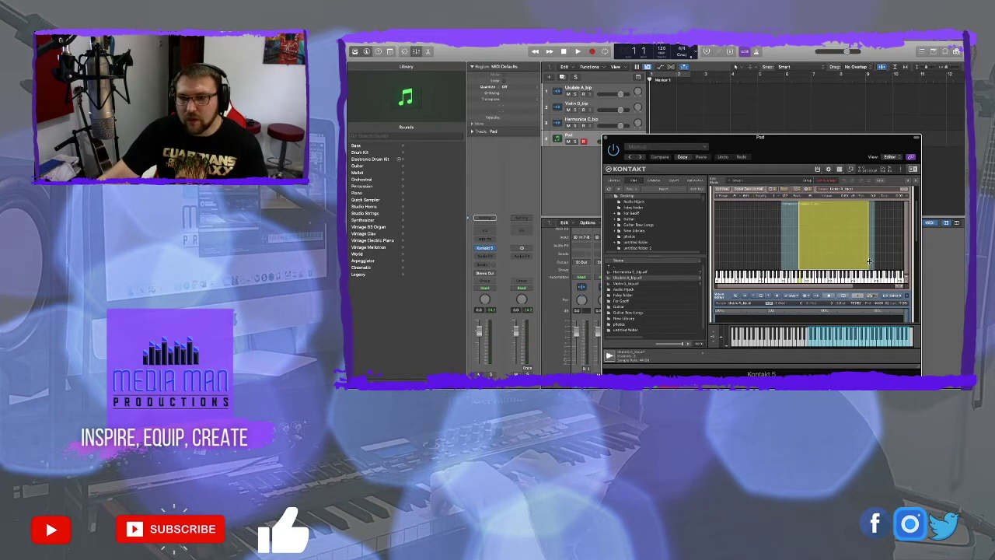
scroll(865, 262, "down", 3)
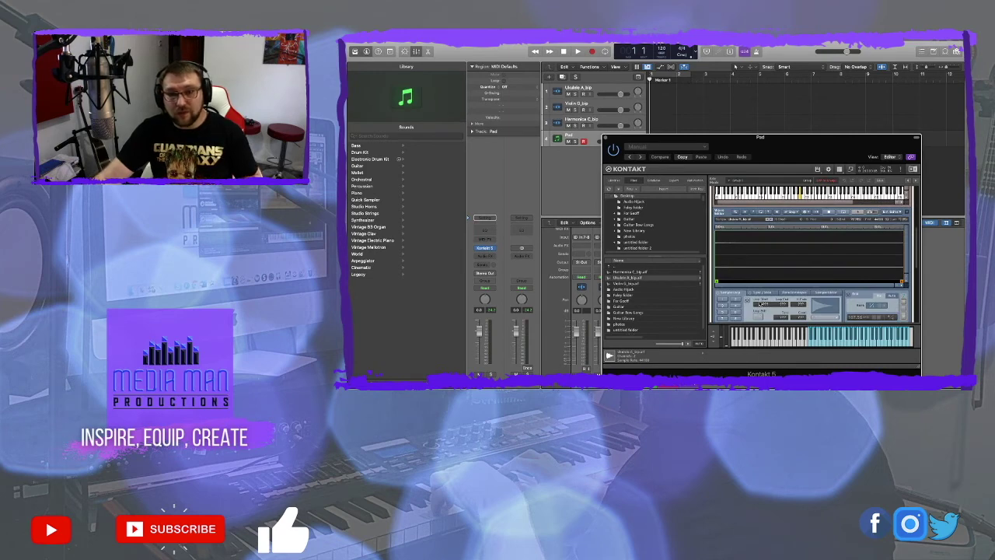
left_click(722, 299)
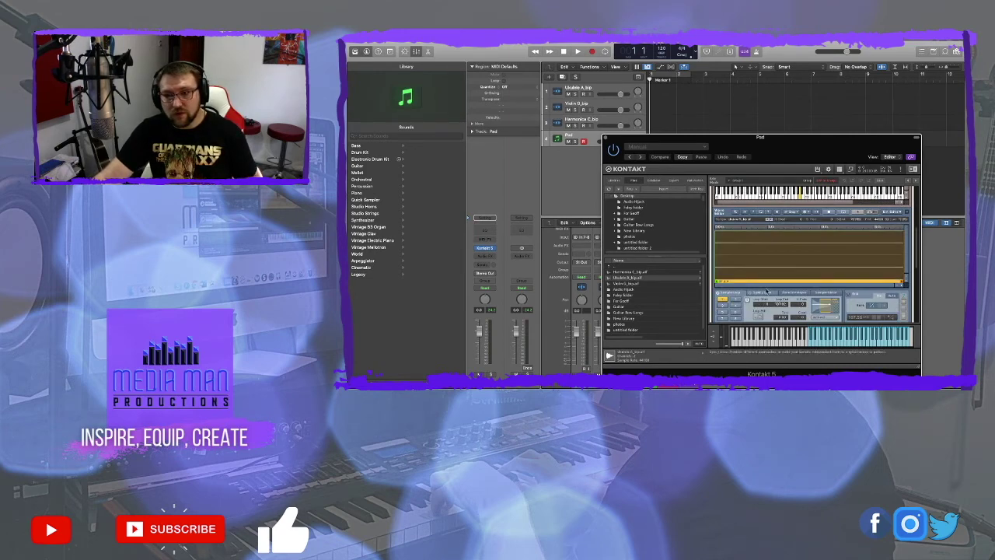
left_click_drag(902, 263, 871, 265)
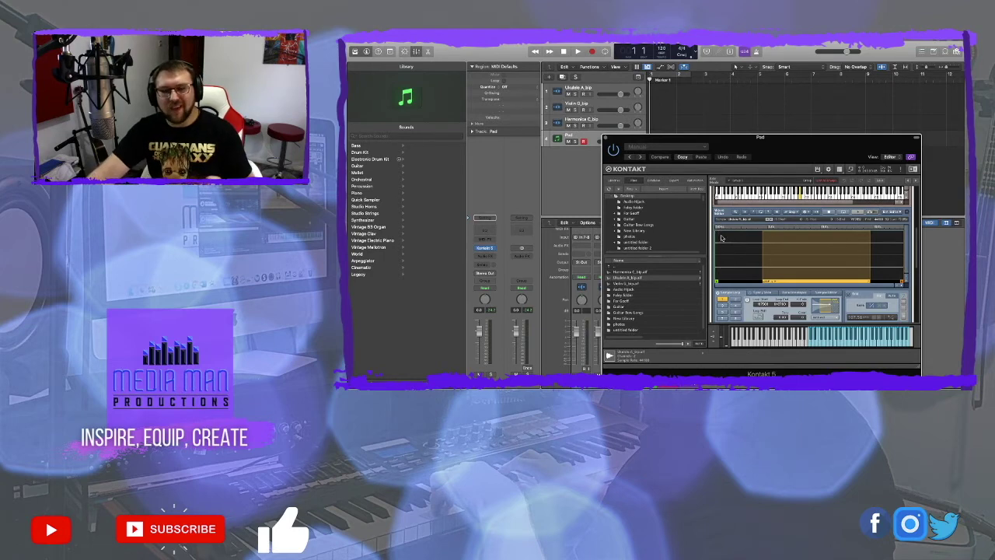
- Set the ukulele sample's loop mode to until release <->, matching the harmonica
scroll(821, 314, "down", 1)
left_click(826, 315)
left_click(835, 339)
left_click(835, 338)
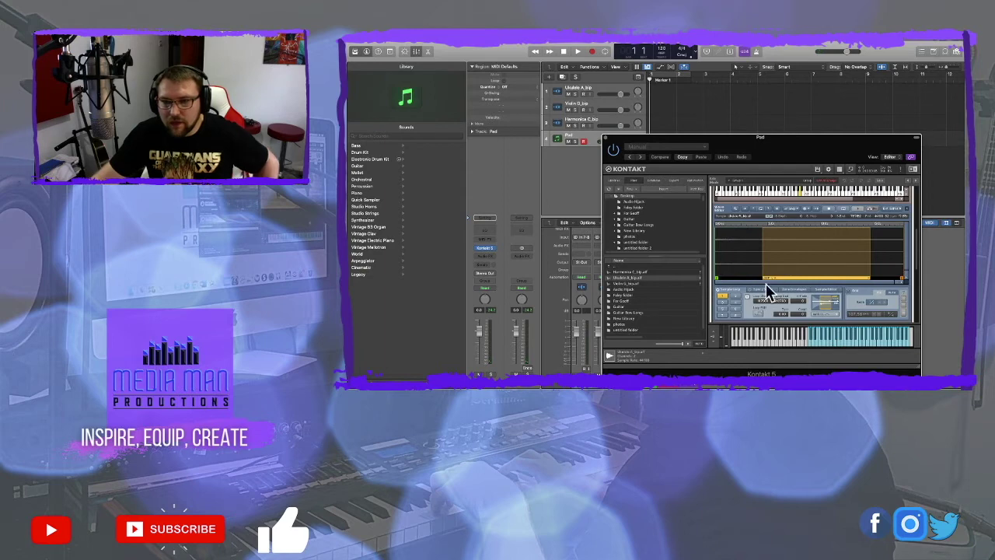
- Add the Violin G_bip sample to the Mapping Editor and stretch its zone across the same key range as the ukulele zone
scroll(814, 244, "up", 5)
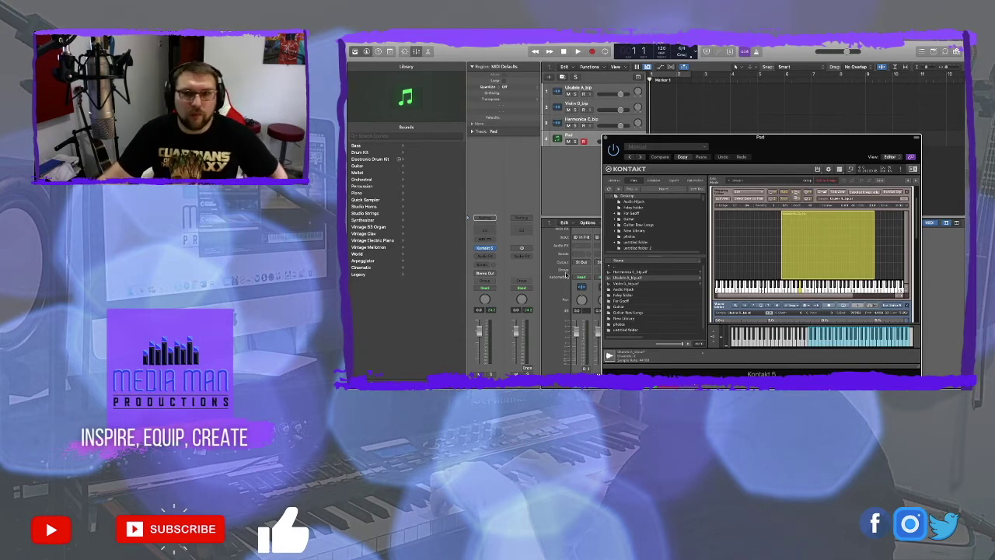
scroll(651, 300, "down", 1)
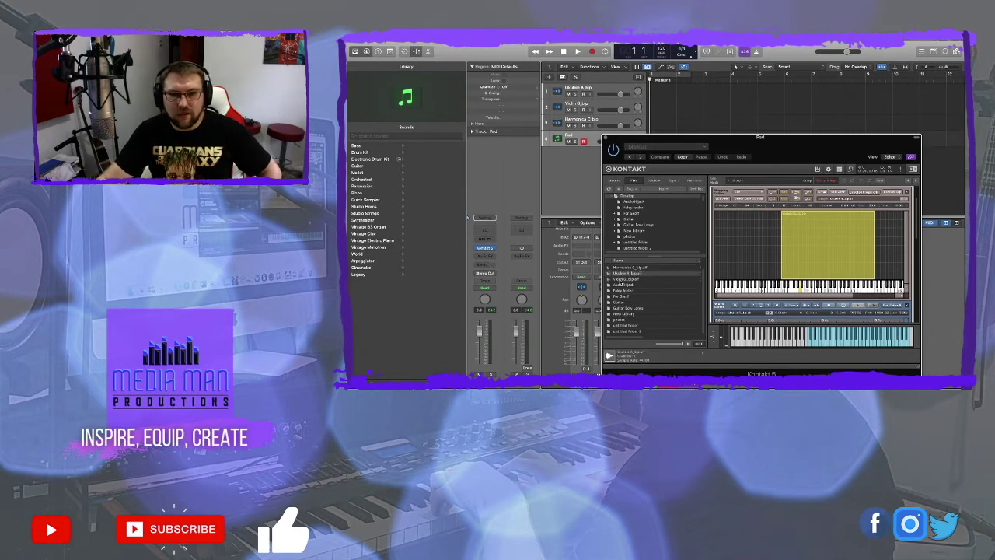
left_click(624, 279)
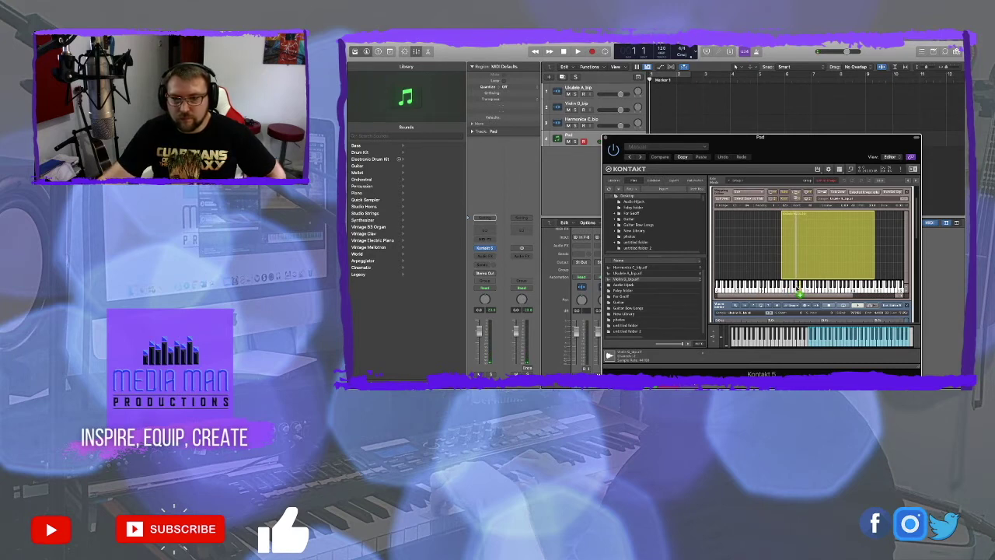
left_click_drag(796, 289, 821, 291)
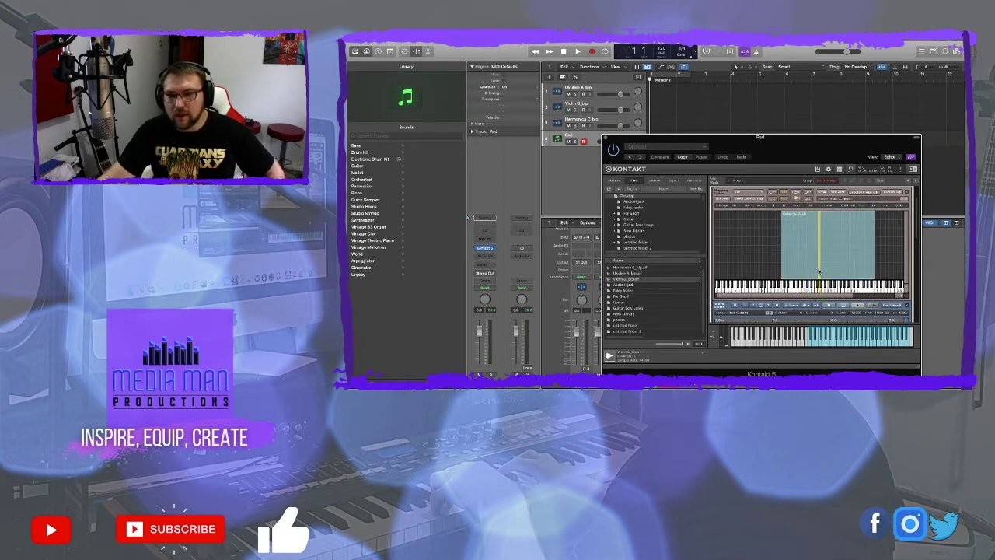
left_click(818, 268)
left_click_drag(783, 268, 875, 259)
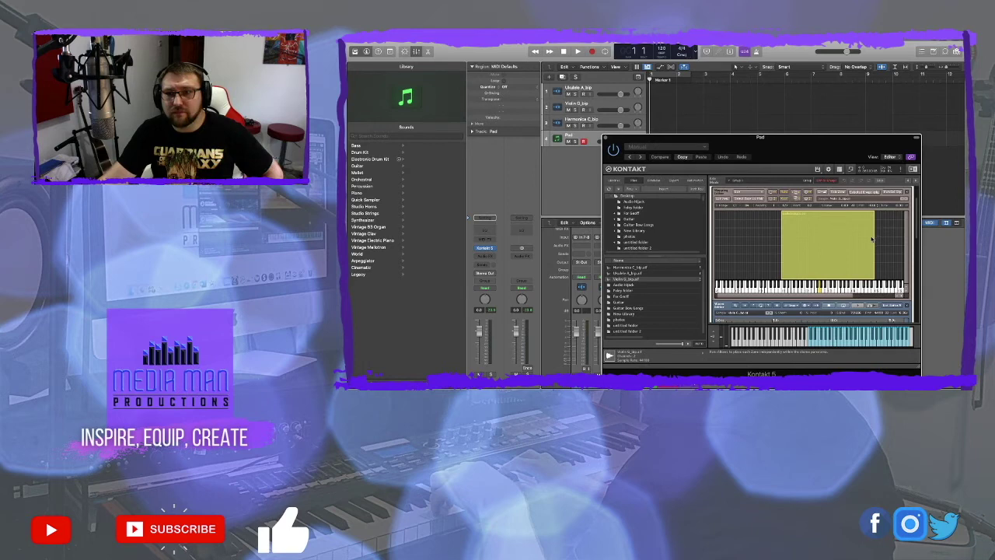
- Enable loop 1 on the middle section of the violin waveform and set its loop mode to until release <->
scroll(798, 239, "down", 5)
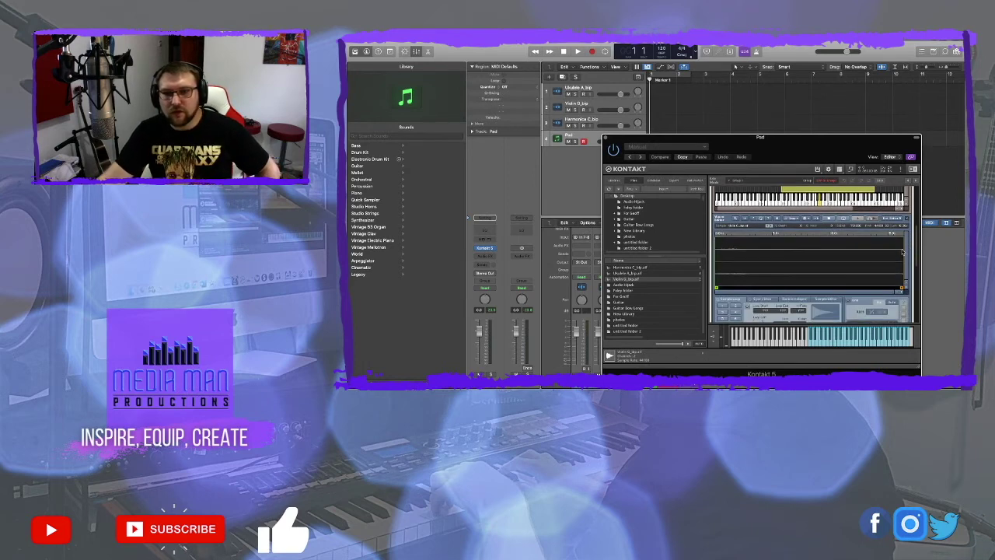
left_click(732, 298)
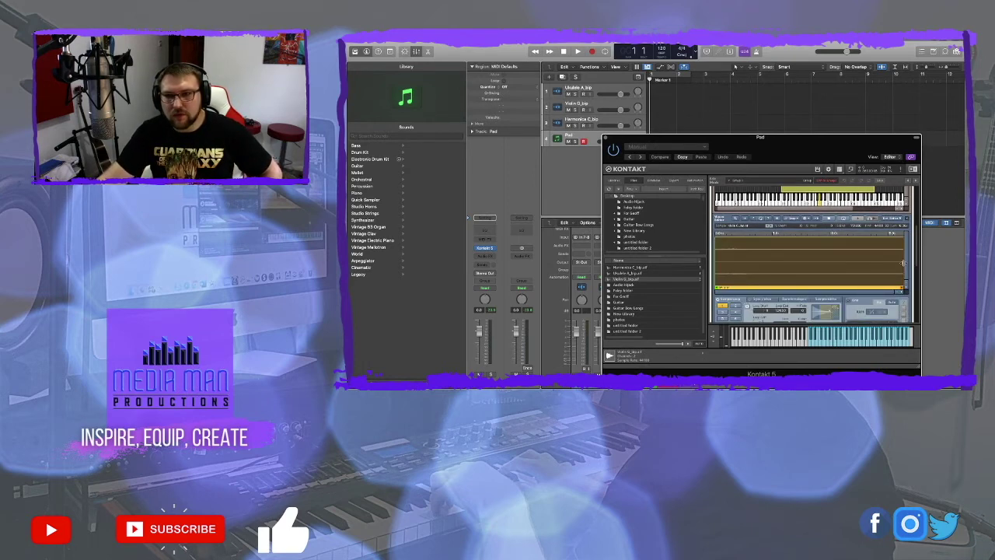
left_click_drag(808, 265, 814, 273)
scroll(777, 275, "down", 3)
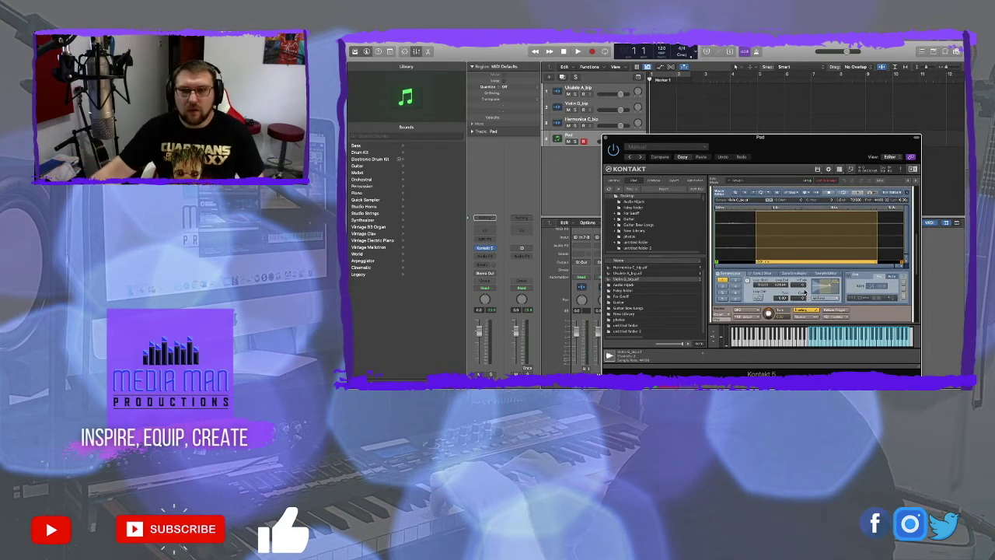
left_click(823, 298)
left_click(836, 320)
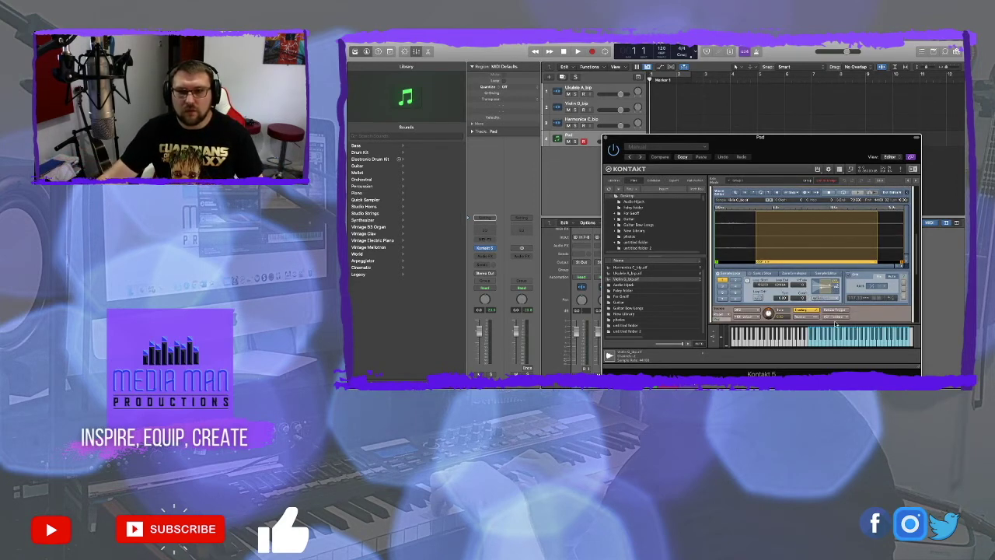